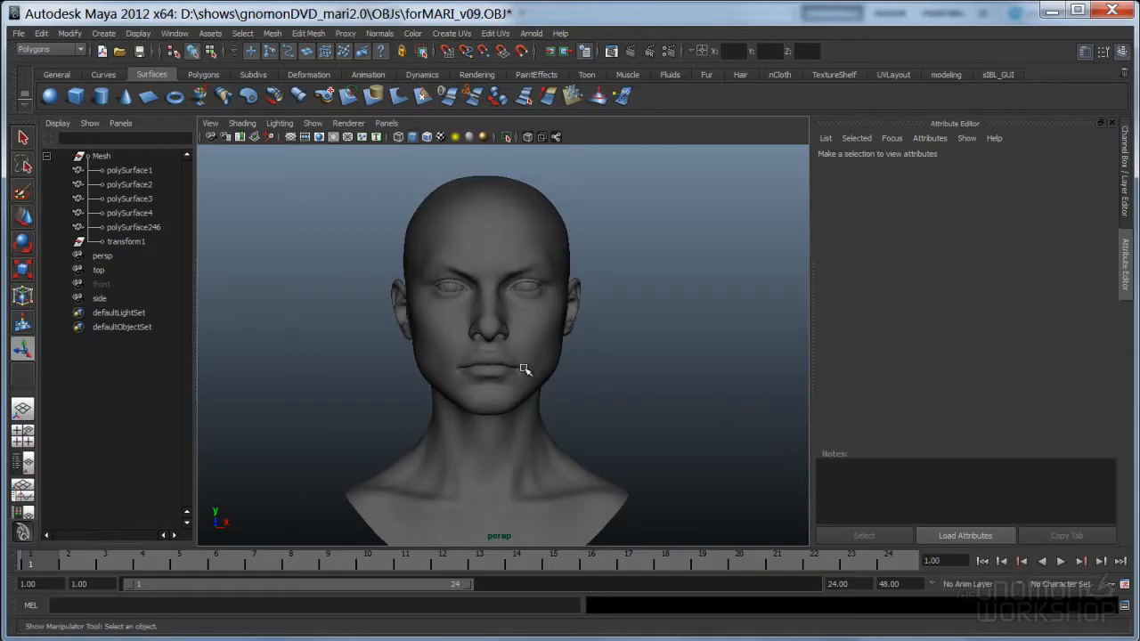
Hide the head mesh with Ctrl+H and frame the two eyeball spheres in the perspective view
right_click_drag(512, 422, 758, 343, "alt")
left_click(548, 396)
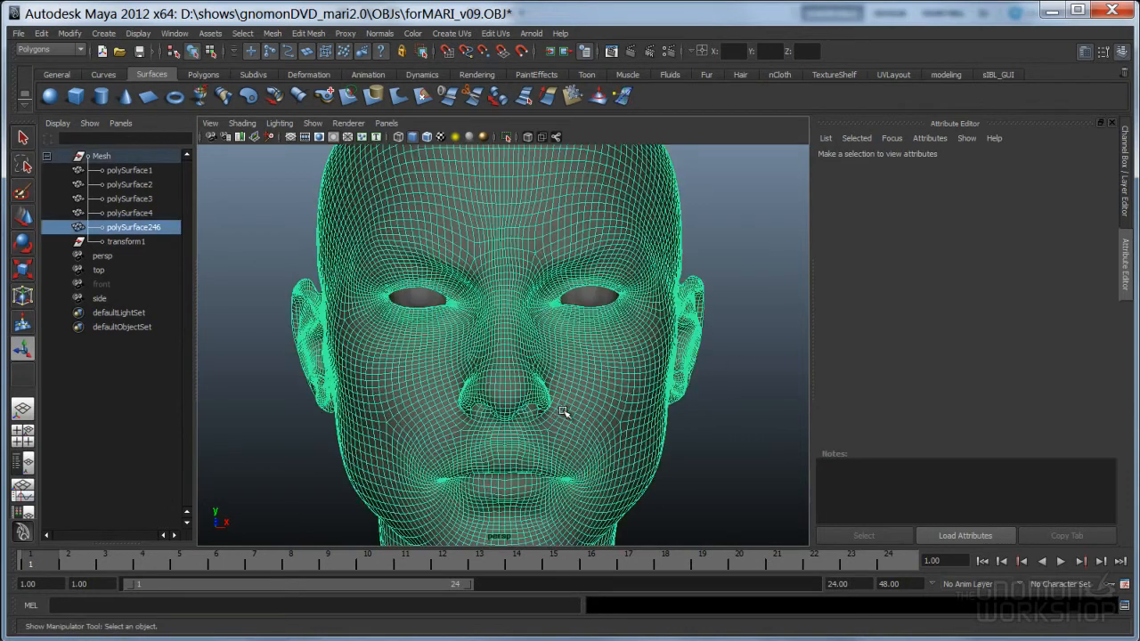
key("ctrl+h")
left_click_drag(426, 256, 631, 389)
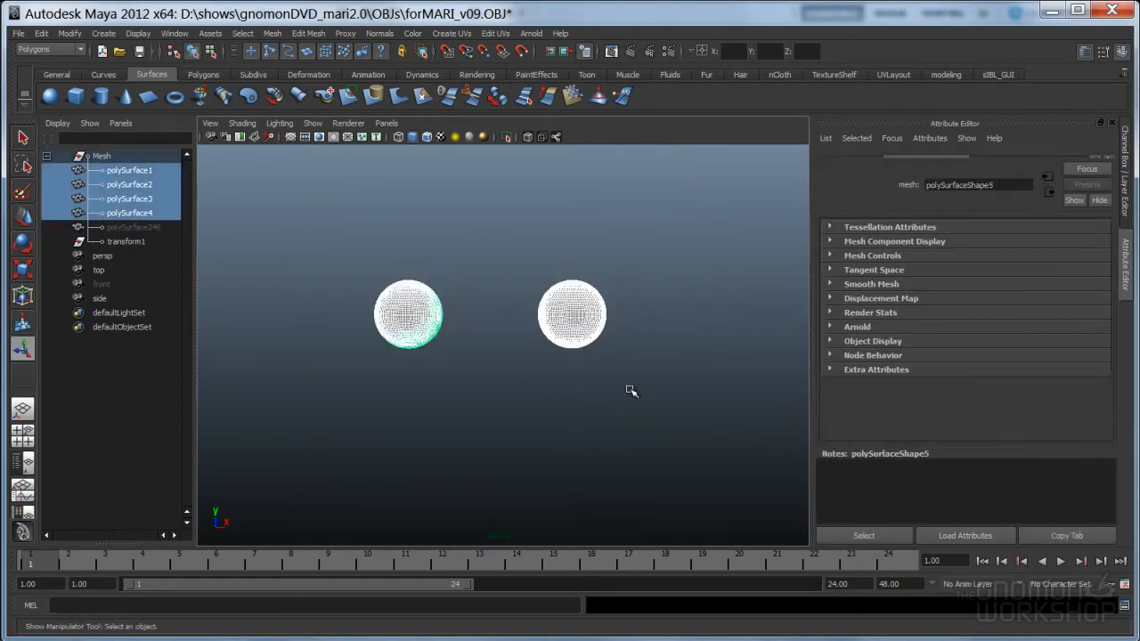
key("f")
left_click(594, 456)
mouse_move(638, 448)
left_mouse_down("alt")
mouse_move(573, 445)
mouse_move(593, 419)
left_mouse_up("alt")
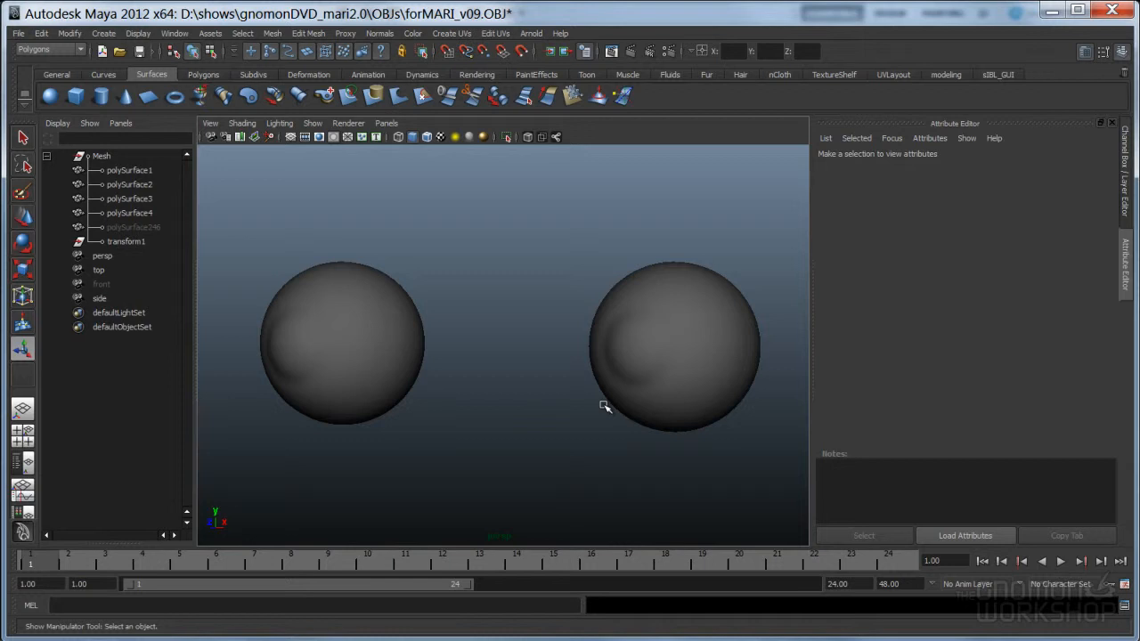
Hide the right eyeball and frame the remaining left eyeball
left_click_drag(647, 458, 707, 460, "alt")
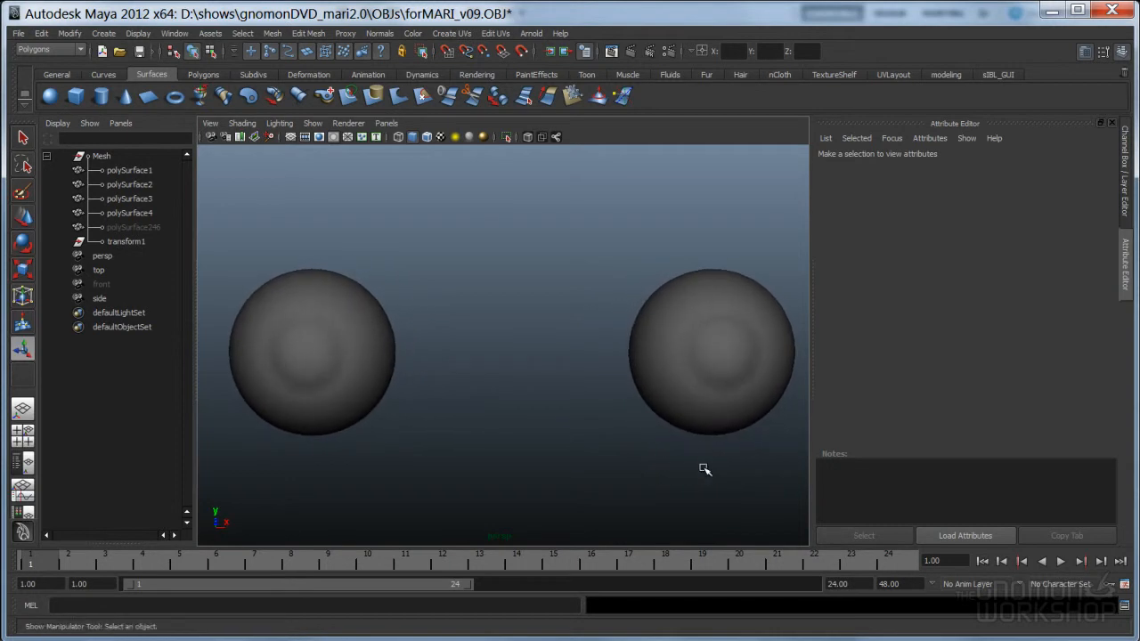
scroll(651, 458, "down", 2)
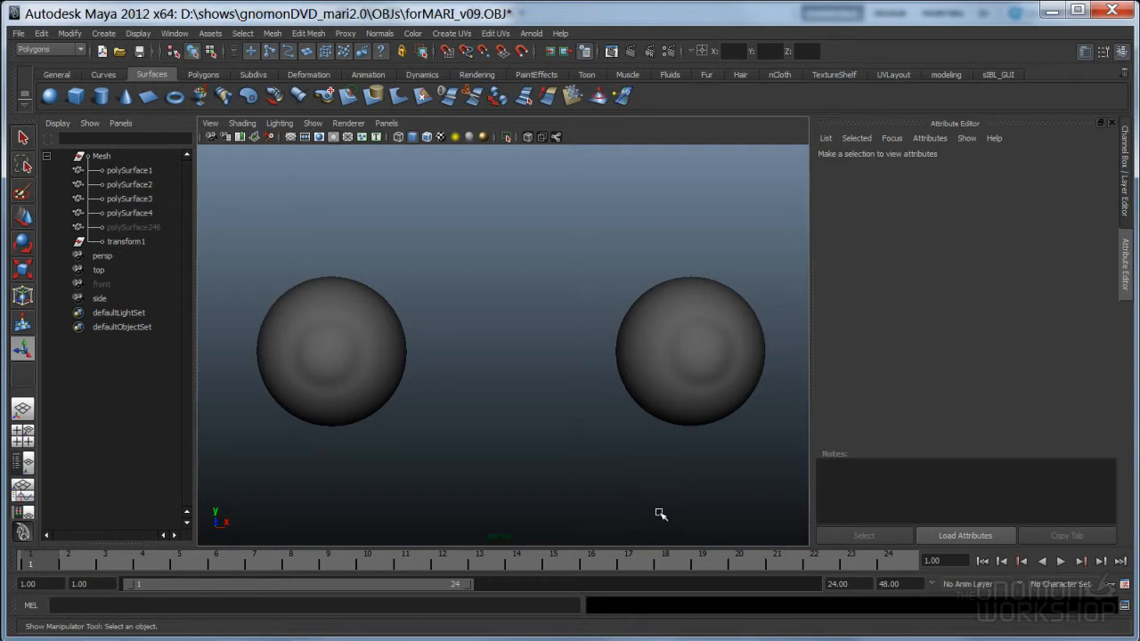
left_click_drag(589, 263, 753, 449)
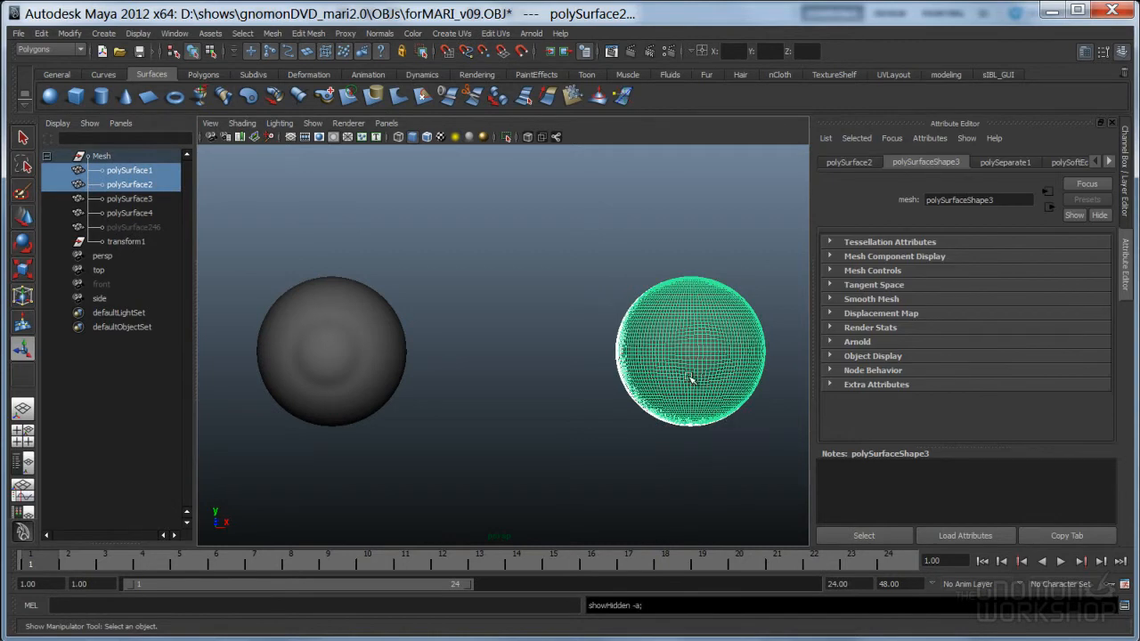
key("ctrl+h")
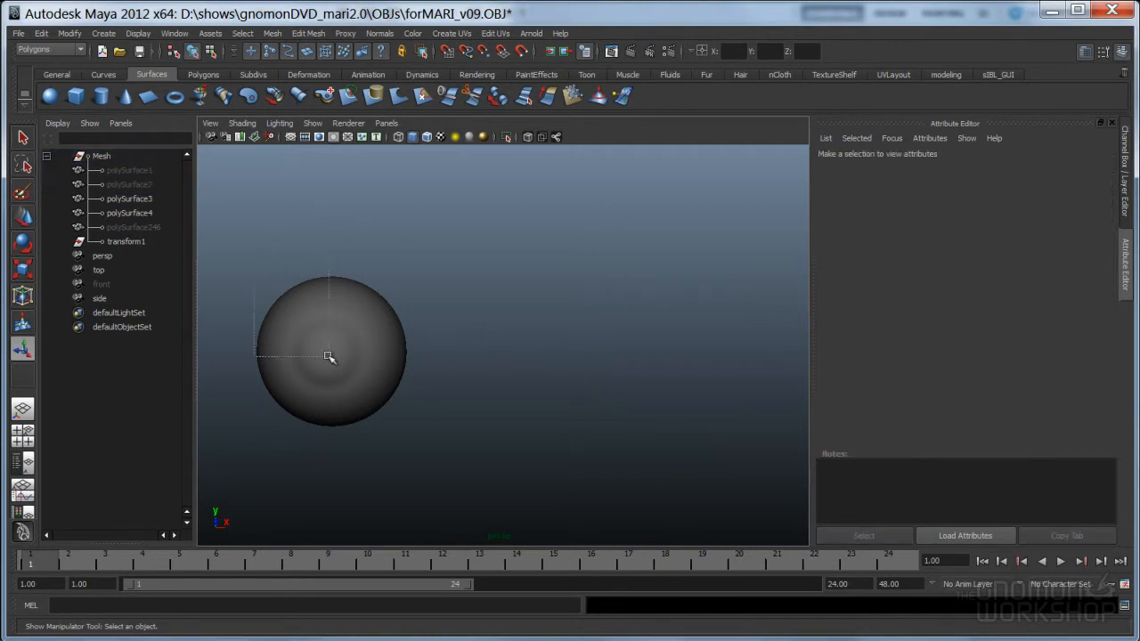
left_click_drag(256, 252, 463, 426)
key("f")
left_click(260, 462)
Orbit around the left eyeball to inspect its shells and the bump from the front
right_click_drag(595, 364, 495, 376, "alt")
left_click_drag(492, 391, 615, 417, "alt")
key("ctrl+z")
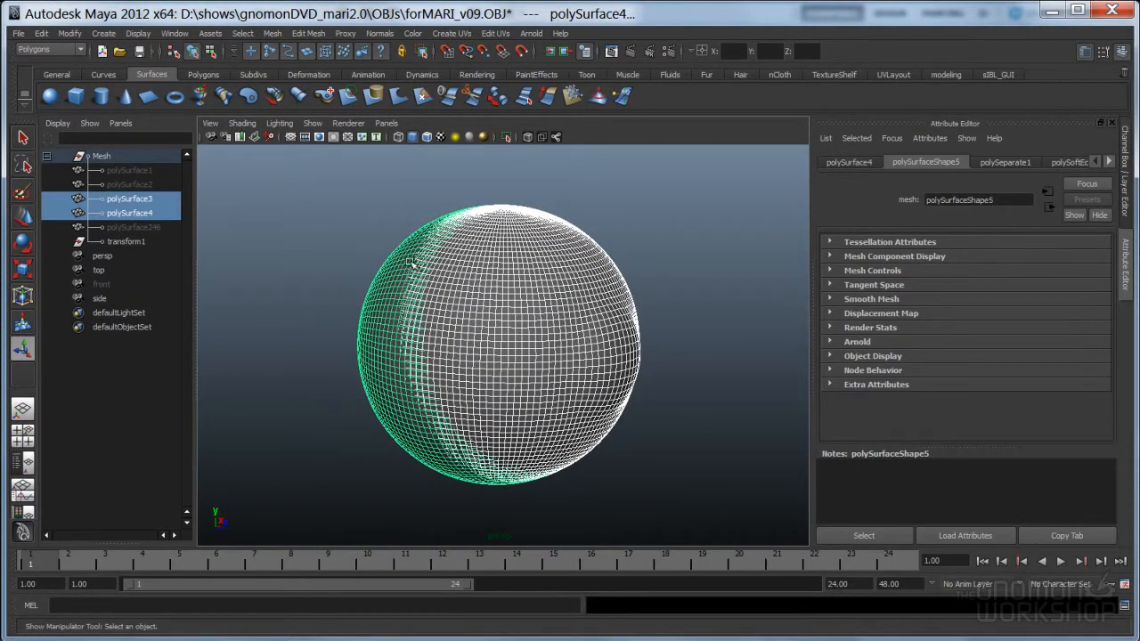
left_click_drag(553, 423, 577, 407, "alt")
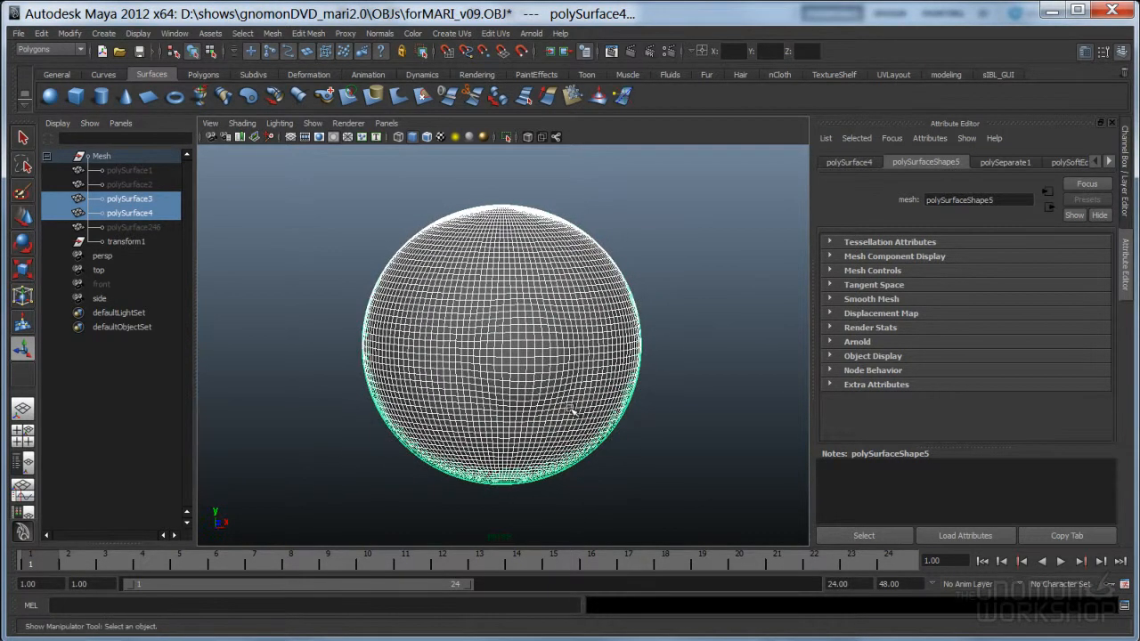
left_click_drag(494, 445, 667, 439, "alt")
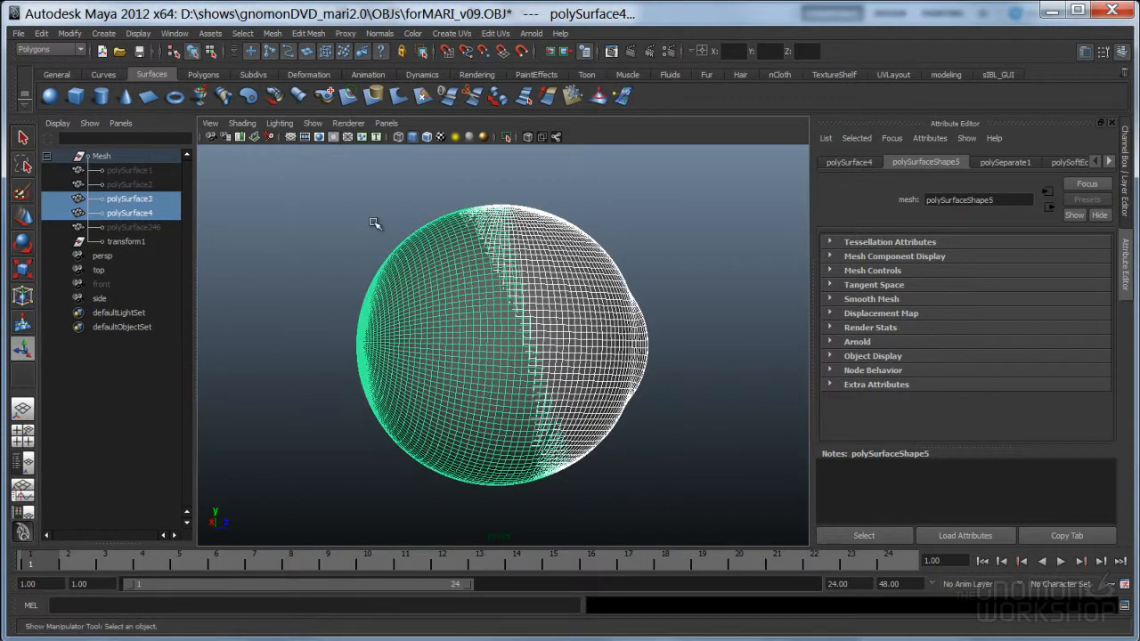
left_click_drag(611, 463, 481, 450, "alt")
left_click(396, 488)
left_click_drag(396, 488, 375, 465, "alt")
Hide the outer shell polySurface3 to expose the inner eyeball
left_click(432, 379)
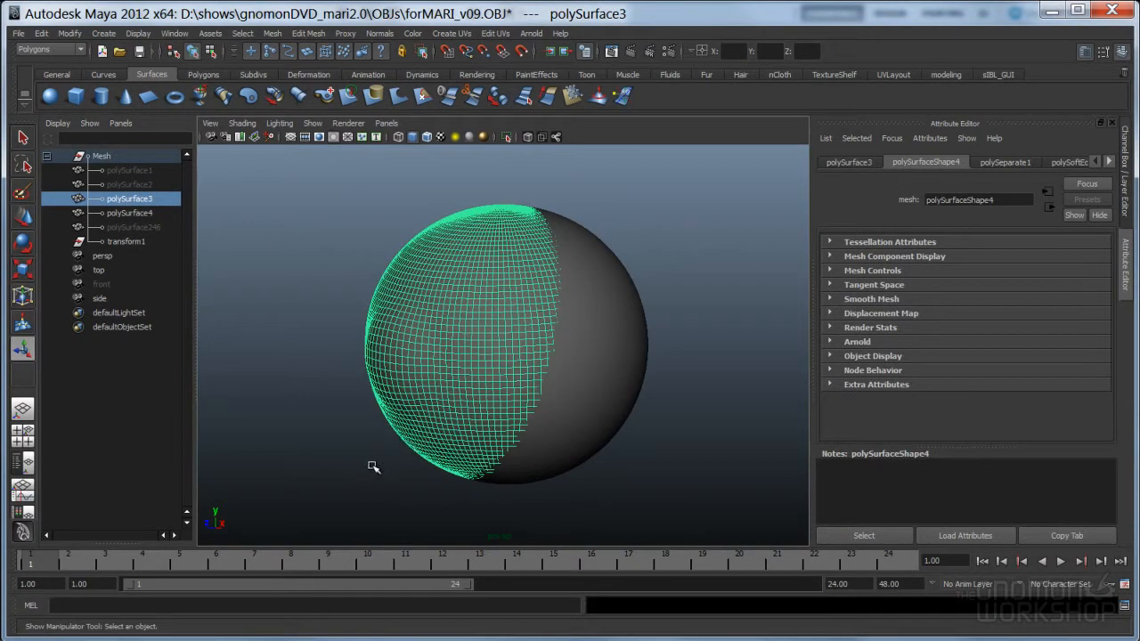
left_click(375, 465)
left_click_drag(438, 413, 543, 425, "alt")
left_click(514, 378)
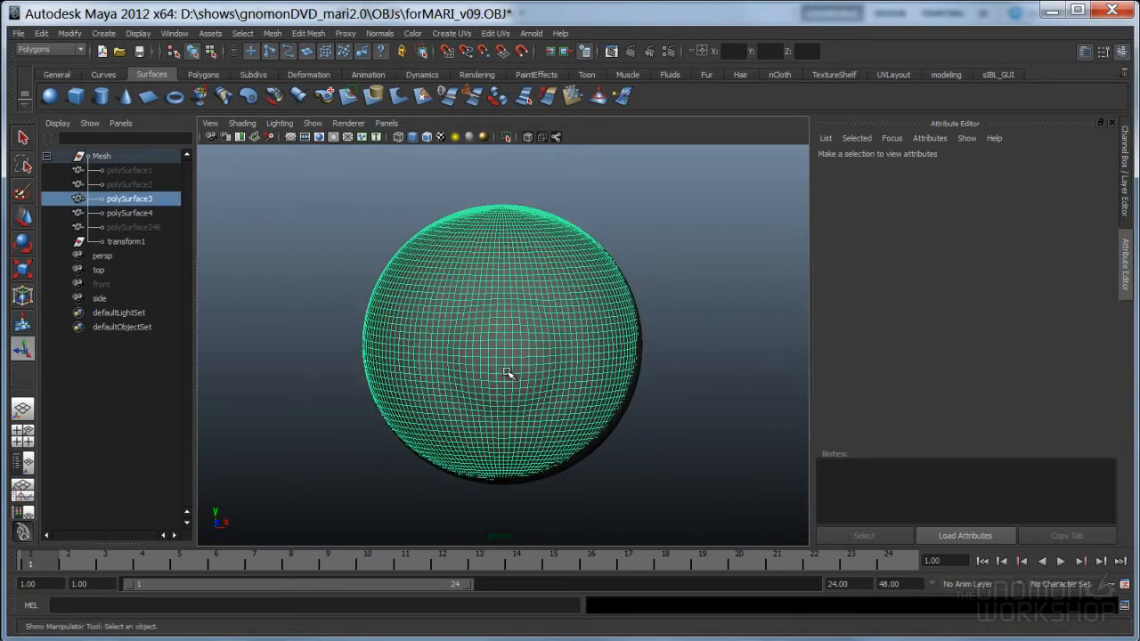
key("ctrl+h")
Inspect the inner eyeball polySurface4, then undo to restore the outer shell
left_click_drag(544, 410, 585, 425, "alt")
left_click(506, 405)
left_click(609, 457)
key("ctrl+z")
key("ctrl+z")
key("ctrl+z")
key("ctrl+z")
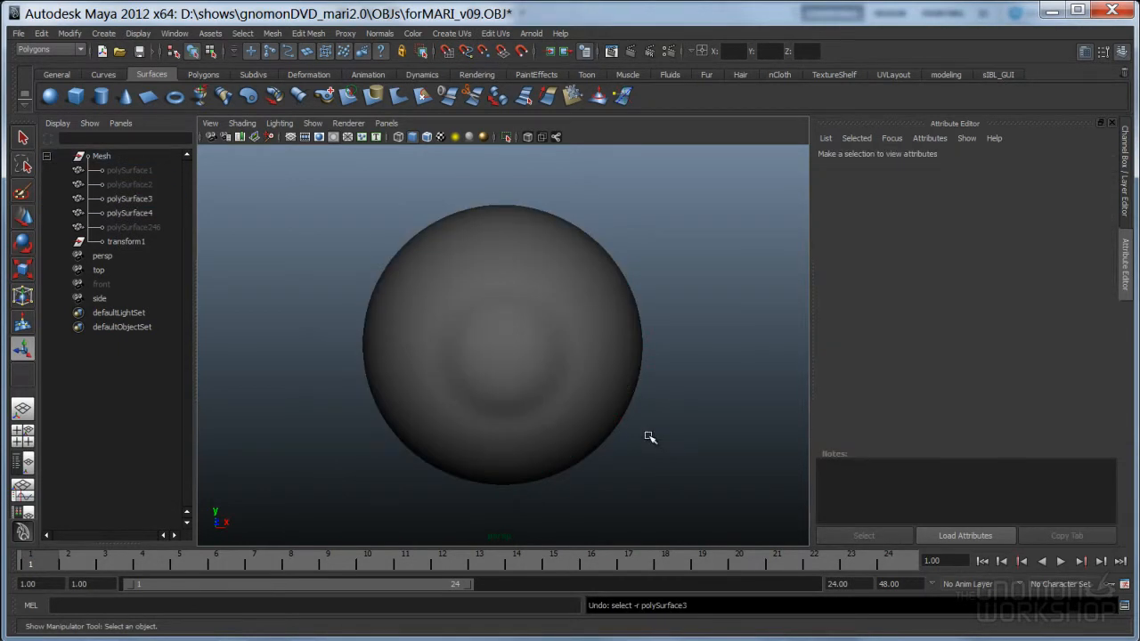
left_click_drag(652, 438, 591, 437, "alt")
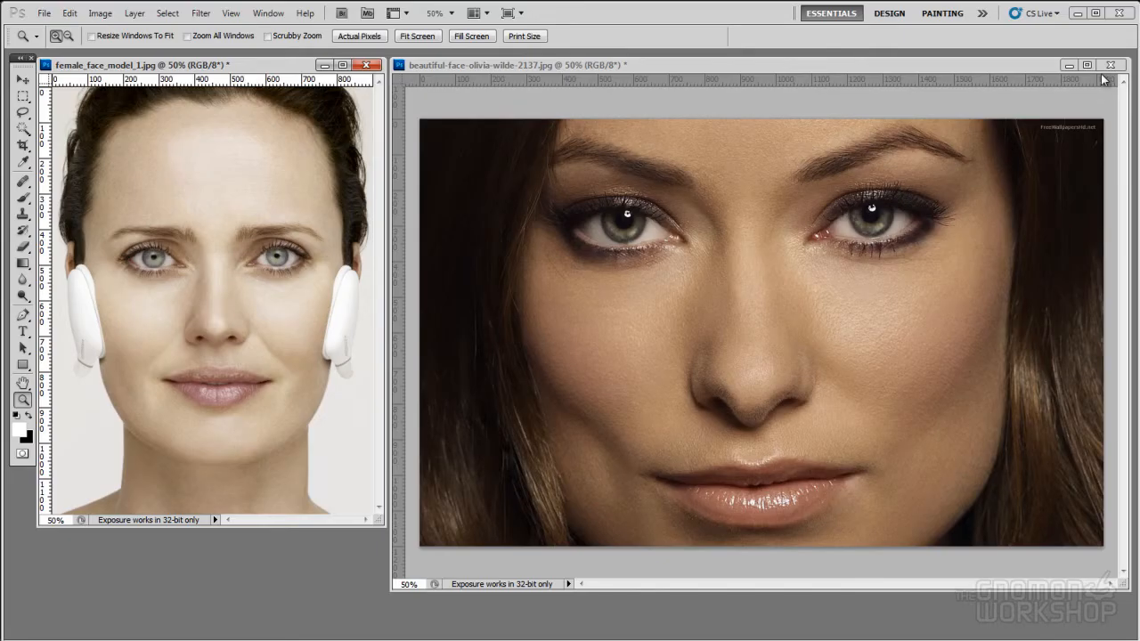
Close both face photos and centre the LensesEyeDiagram.jpg window in the Photoshop workspace
left_click(1102, 87)
left_click(365, 65)
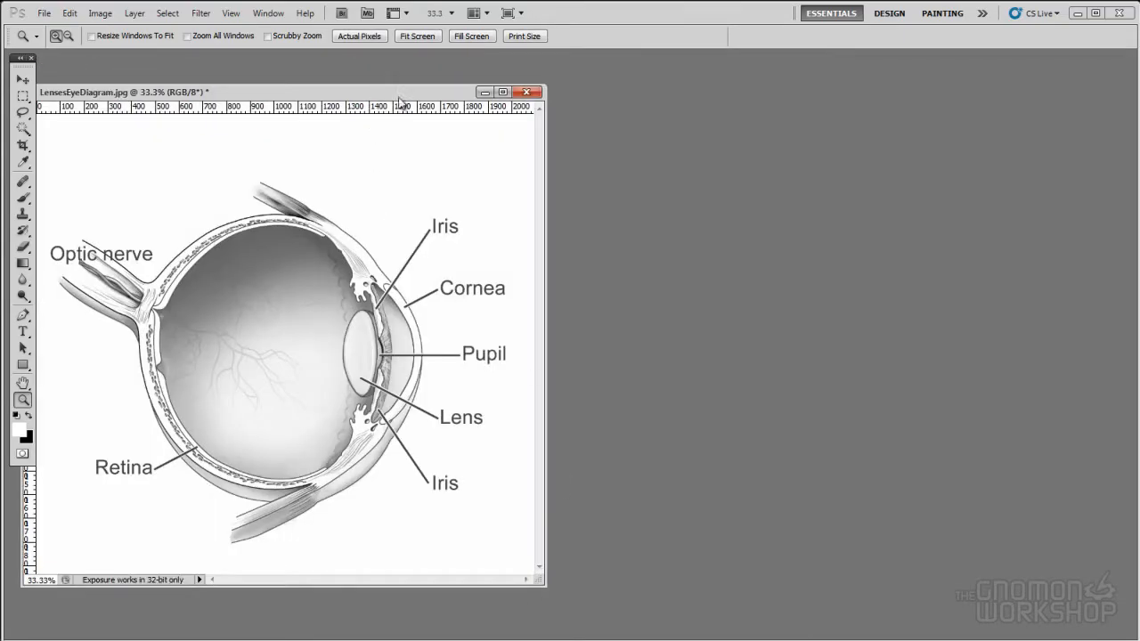
left_click_drag(376, 98, 607, 93)
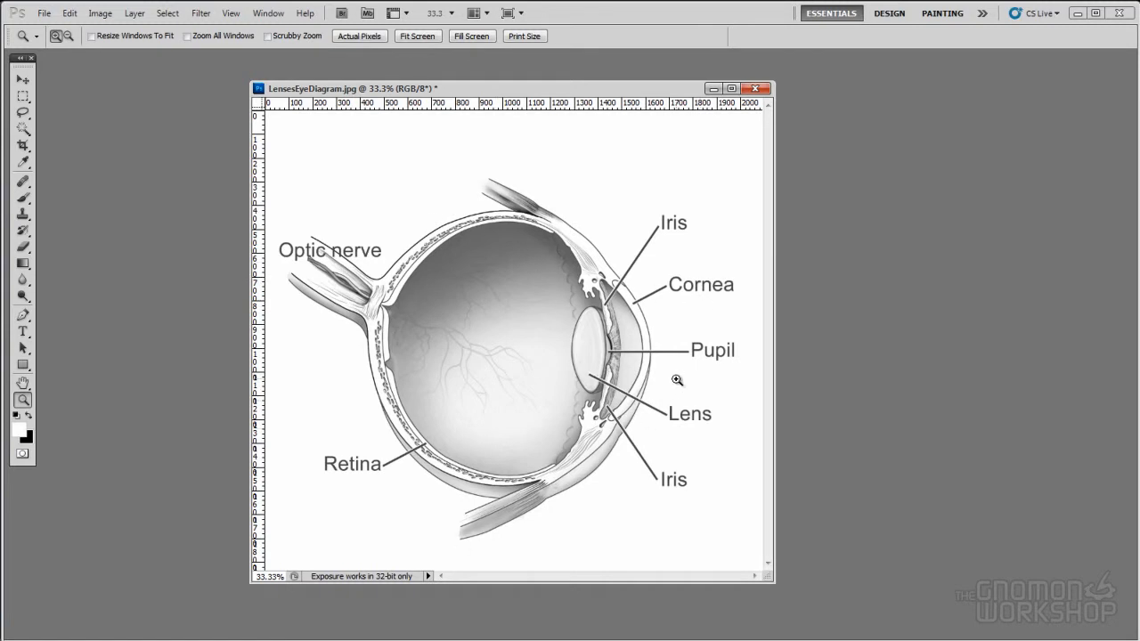
key("alt+Tab")
key("alt+Tab")
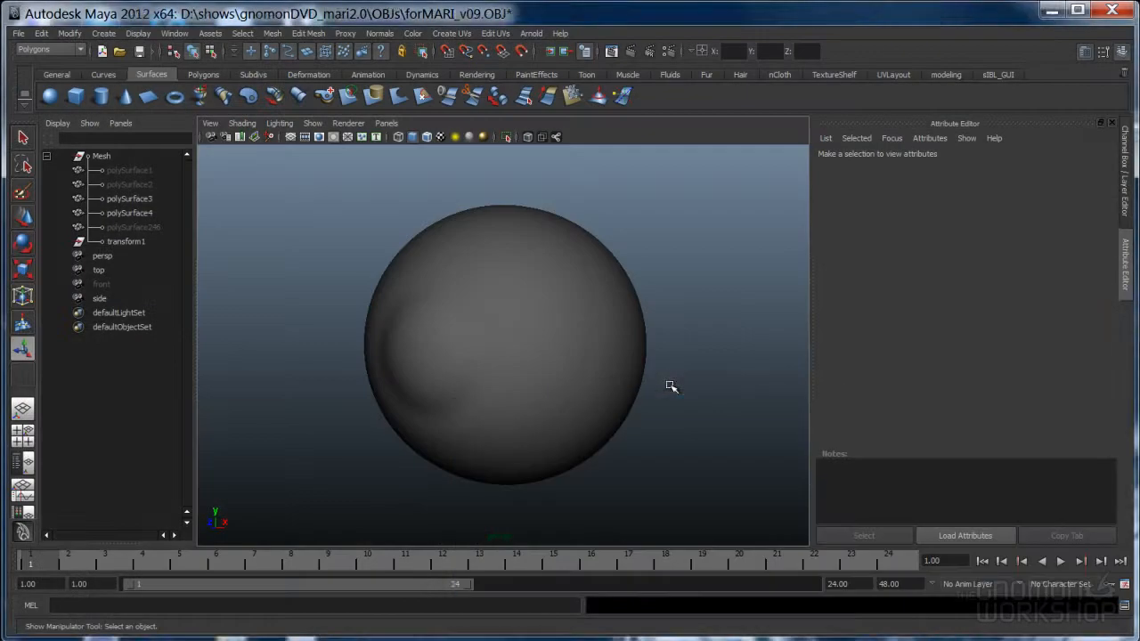
left_click(589, 332)
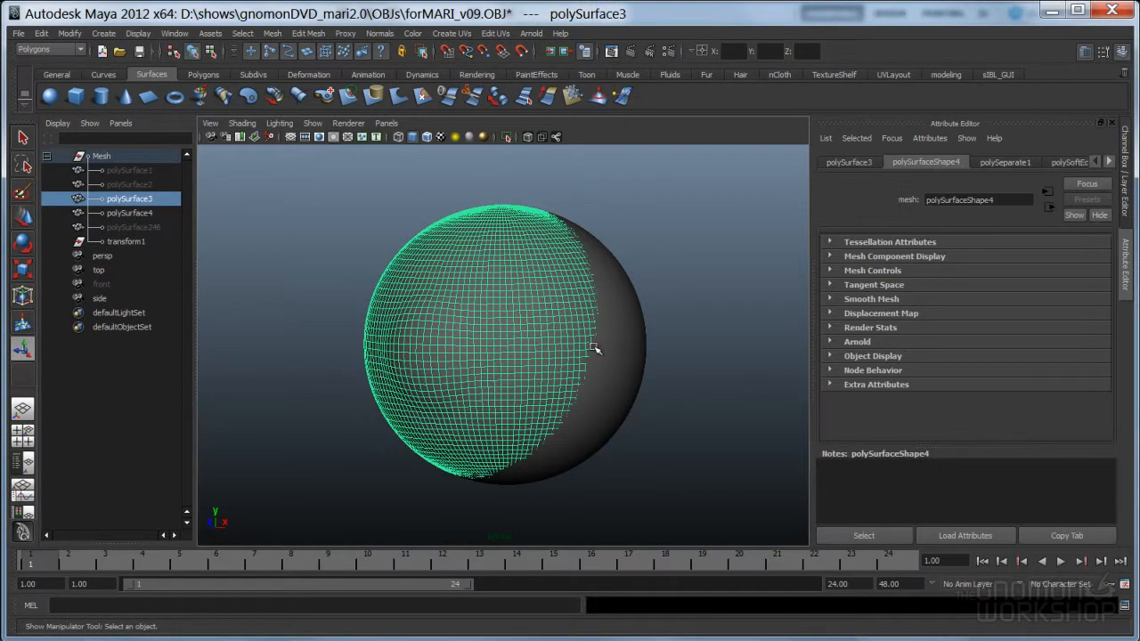
left_click_drag(520, 390, 522, 415, "alt")
left_click(377, 476)
left_click_drag(477, 464, 489, 328, "alt")
mouse_move(501, 394)
left_mouse_down("alt")
mouse_move(499, 407)
mouse_move(493, 317)
left_mouse_up("alt")
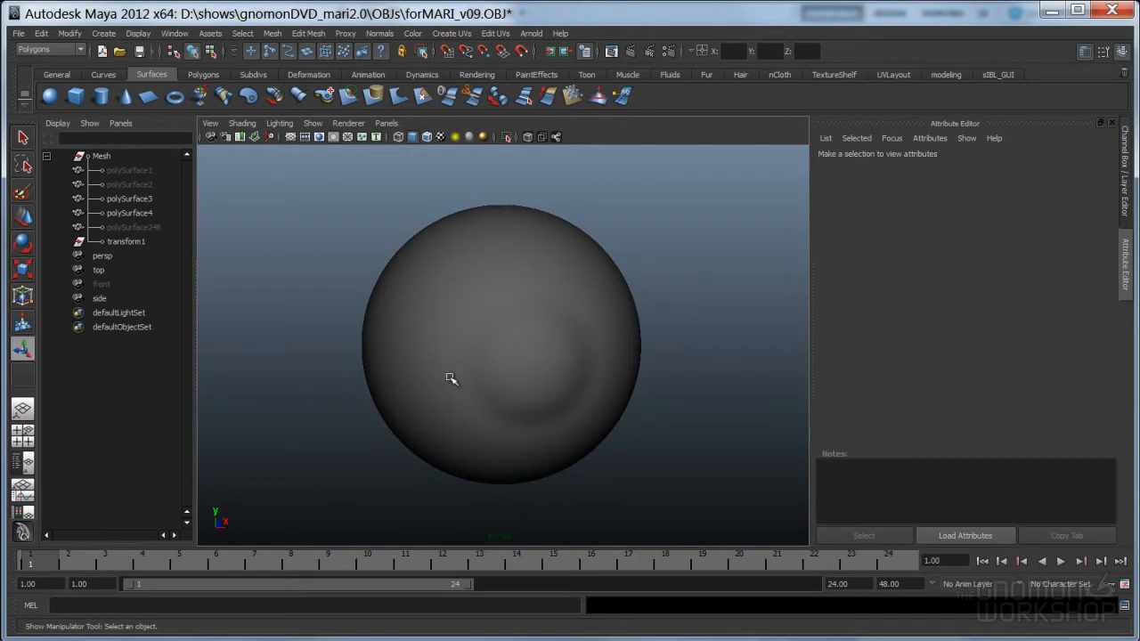
left_click_drag(458, 351, 484, 356, "alt")
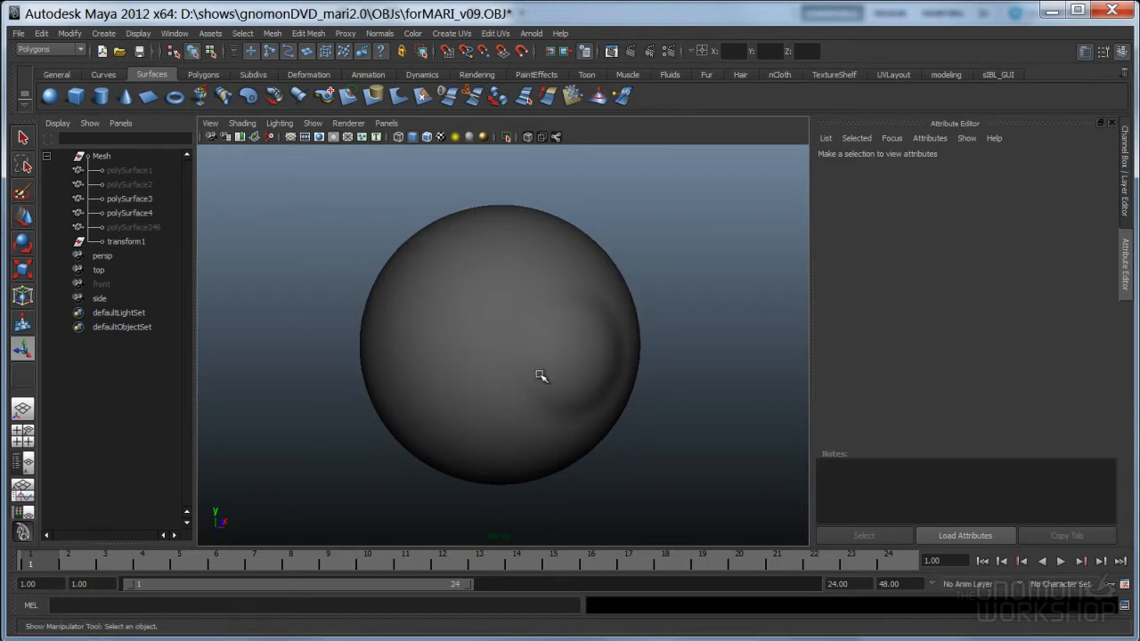
left_click_drag(579, 406, 535, 396, "alt")
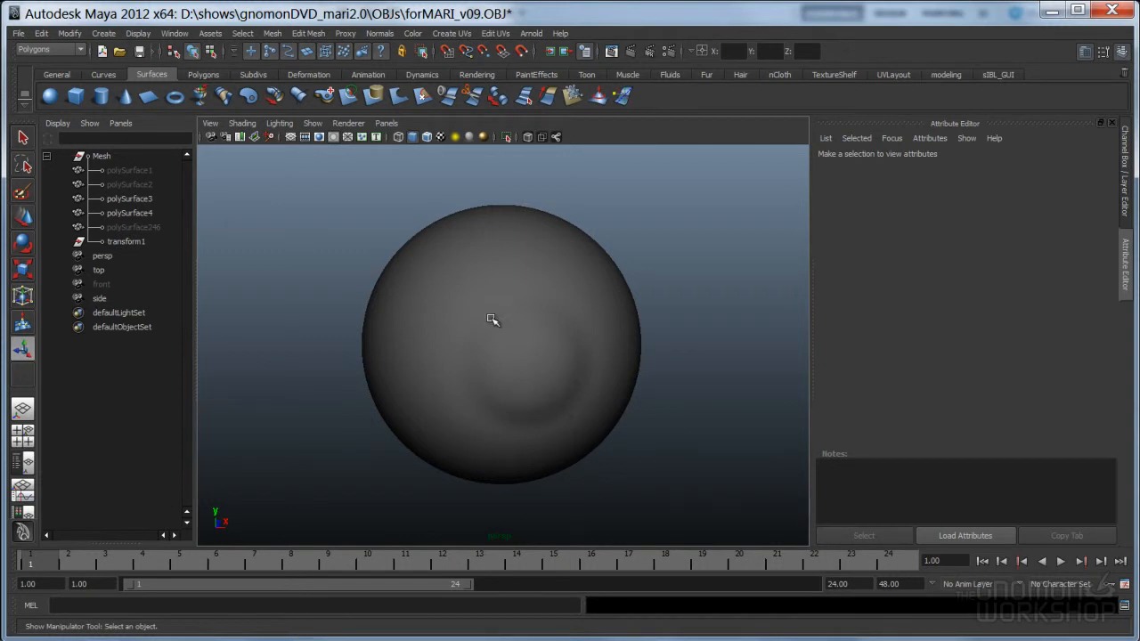
left_click(558, 378)
key("ctrl+h")
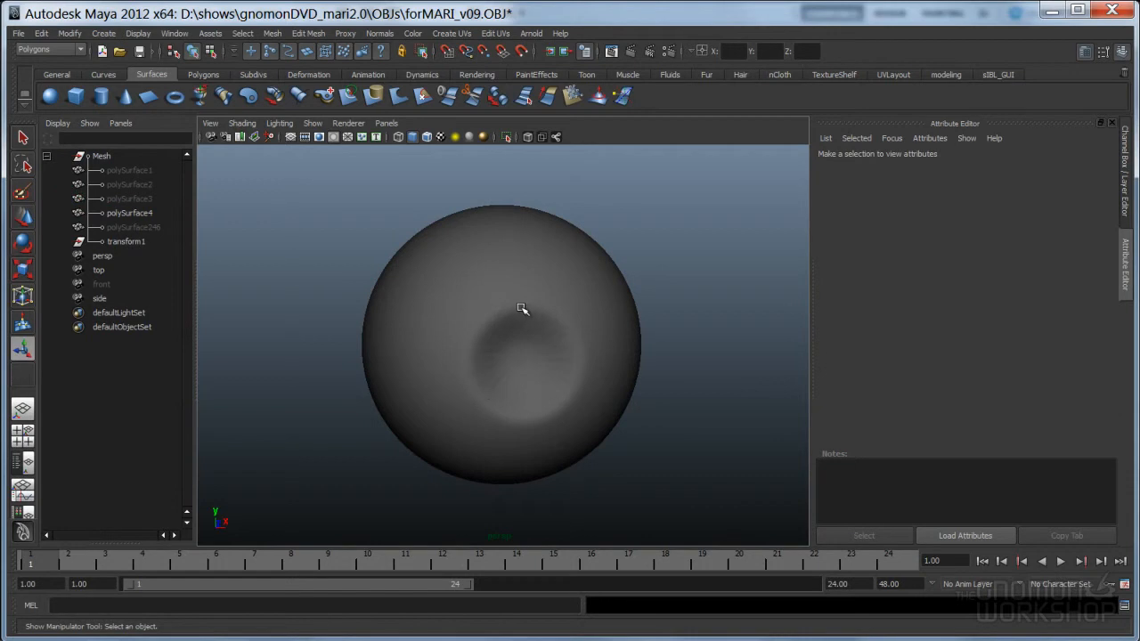
left_click_drag(552, 369, 500, 354, "alt")
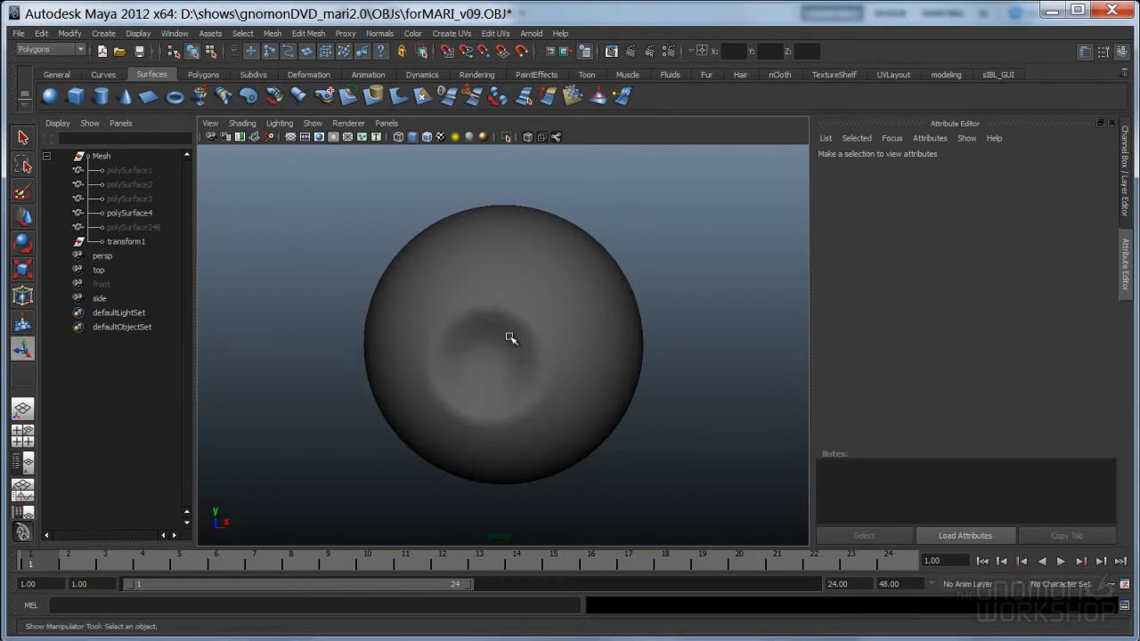
key("ctrl+z")
key("ctrl+z")
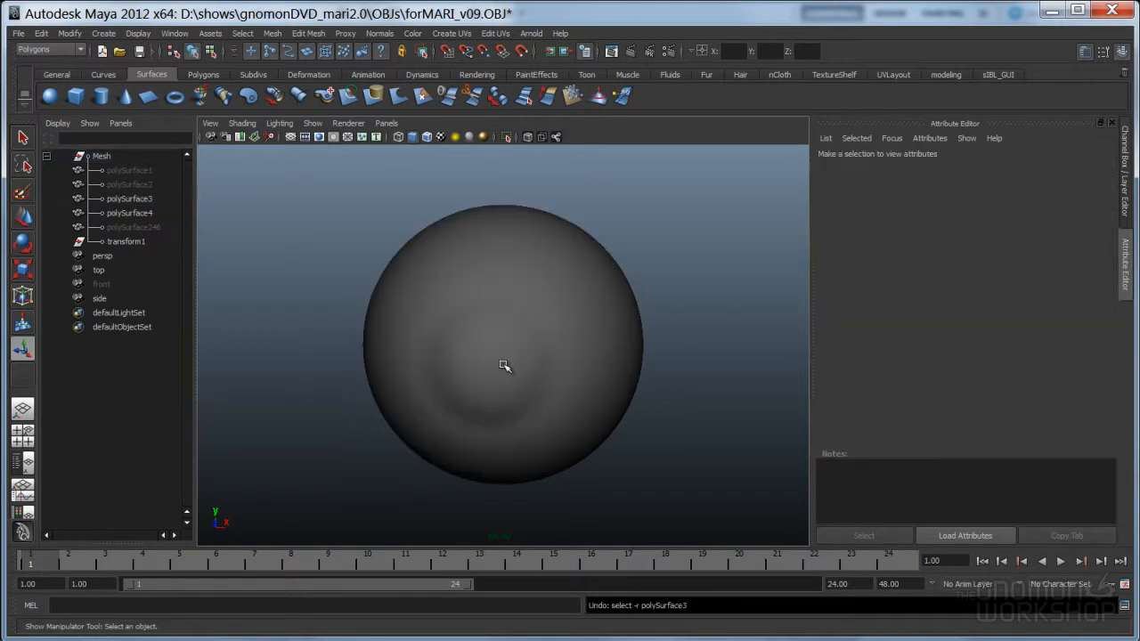
left_click_drag(567, 402, 597, 387, "alt")
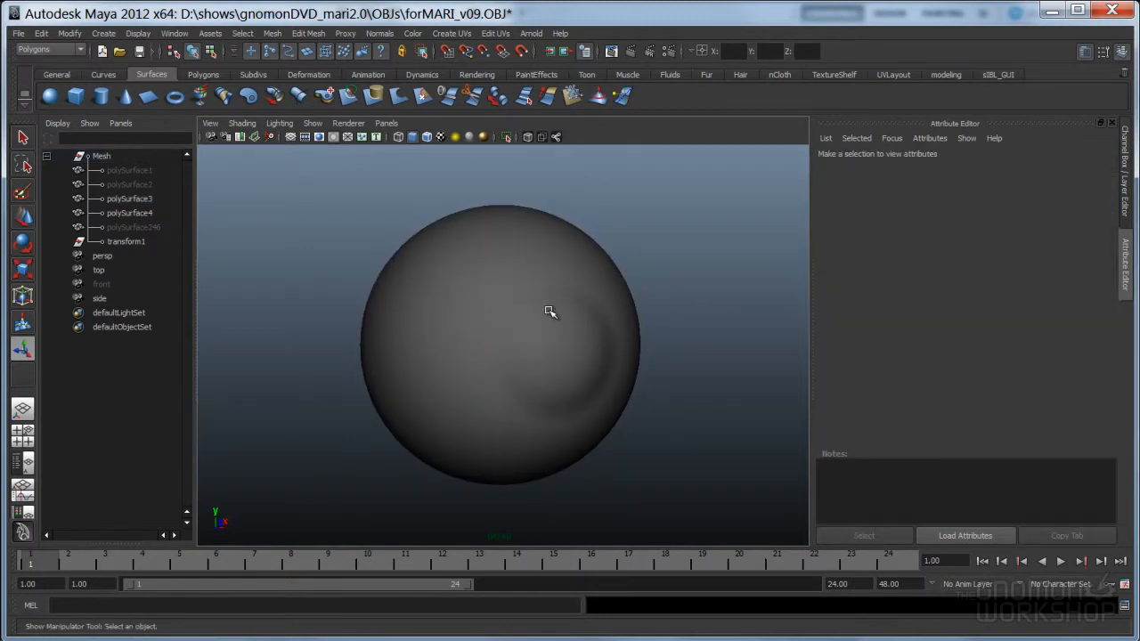
left_click_drag(592, 375, 529, 354, "alt")
mouse_move(460, 336)
left_mouse_down("alt")
mouse_move(514, 377)
mouse_move(519, 404)
mouse_move(605, 386)
left_mouse_up("alt")
left_click(562, 381)
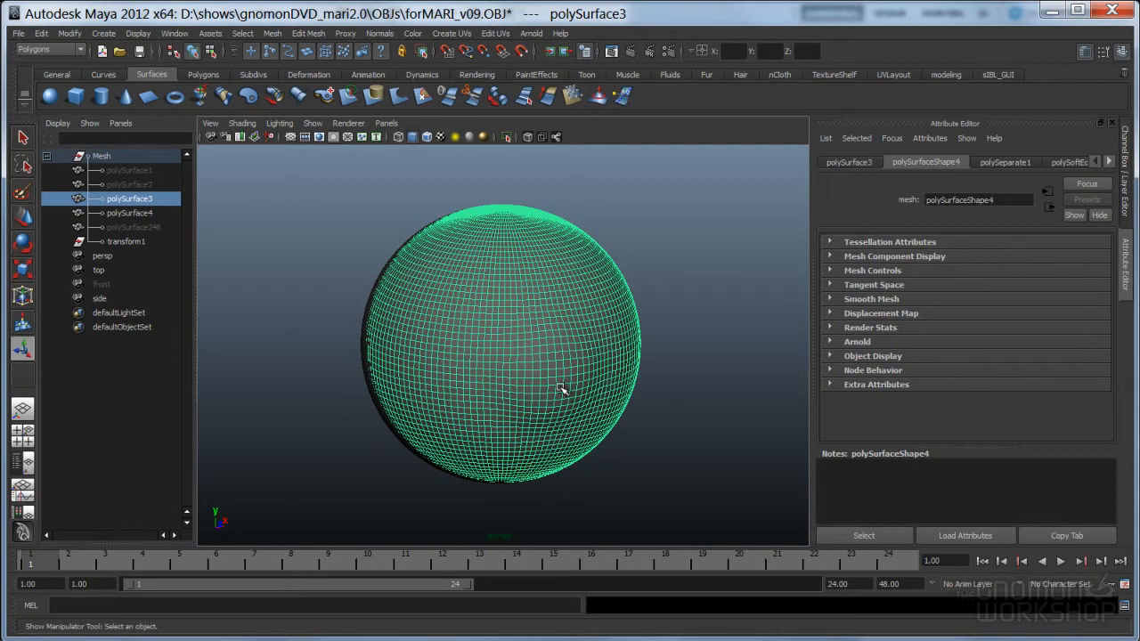
Hide the outer shell polySurface3 again so only the inner sphere polySurface4 remains
key("ctrl+h")
left_click_drag(542, 381, 466, 383, "alt")
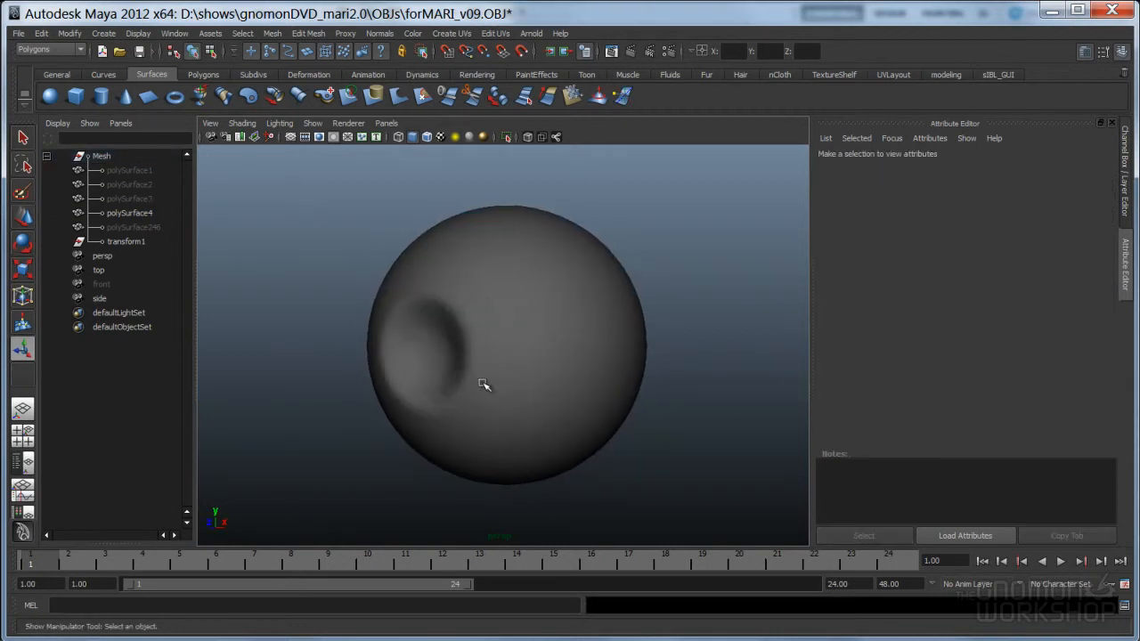
left_click(512, 382)
middle_click_drag(493, 384, 515, 377, "alt")
left_click(403, 431)
right_click_drag(436, 415, 535, 385, "alt")
left_click_drag(534, 386, 462, 403, "alt")
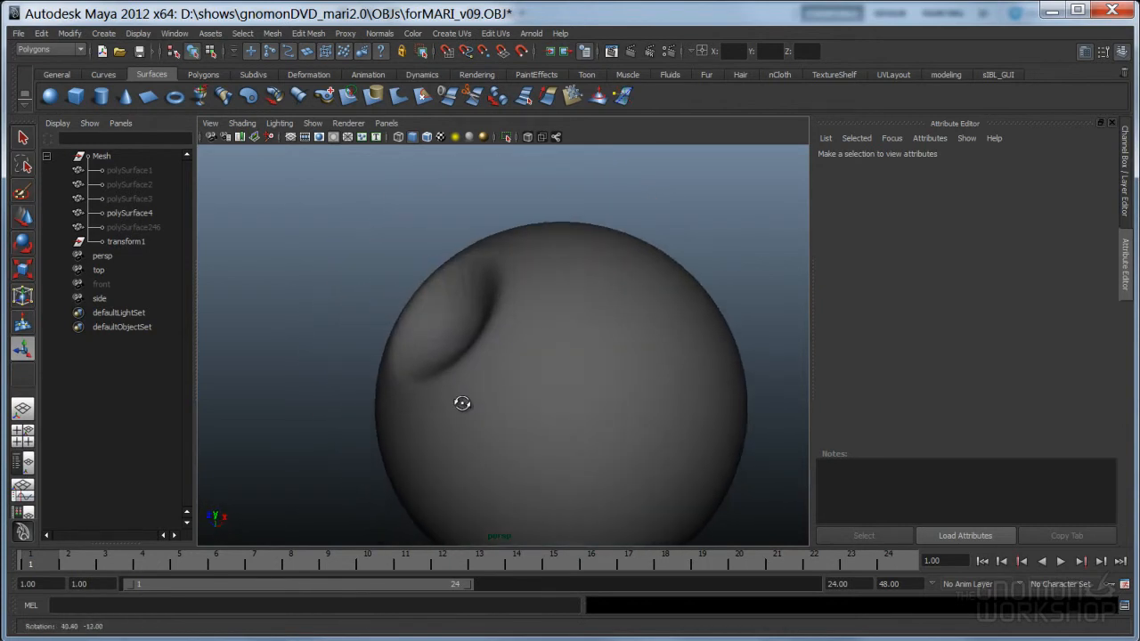
Orbit around polySurface4 to inspect its recessed iris, then select the sphere
left_click_drag(470, 354, 518, 395, "alt")
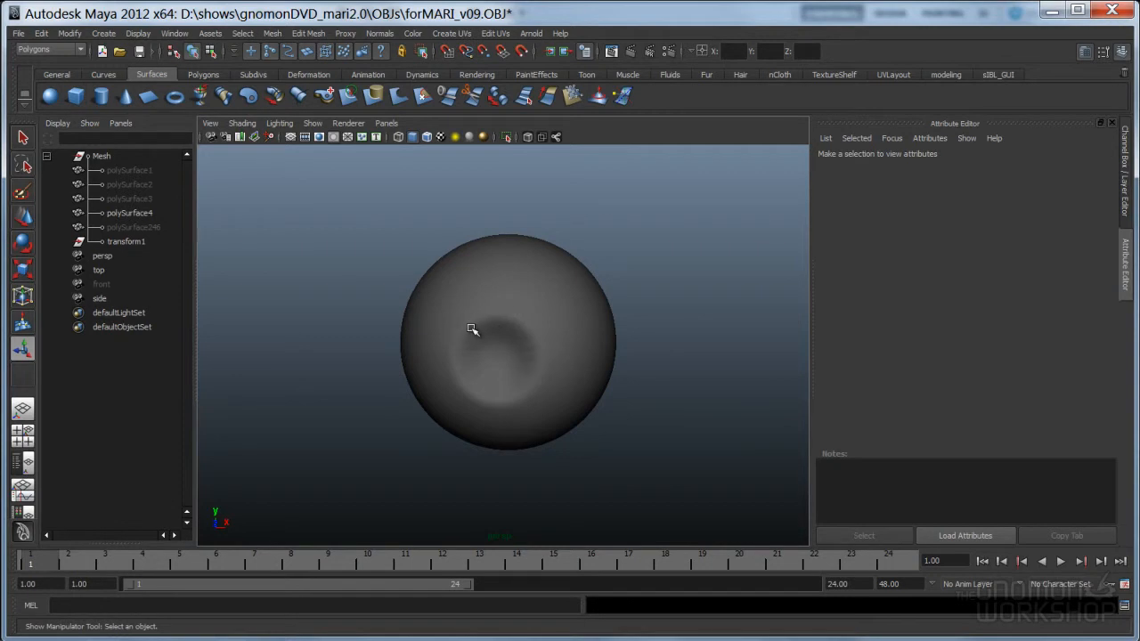
left_click_drag(552, 349, 501, 382, "alt")
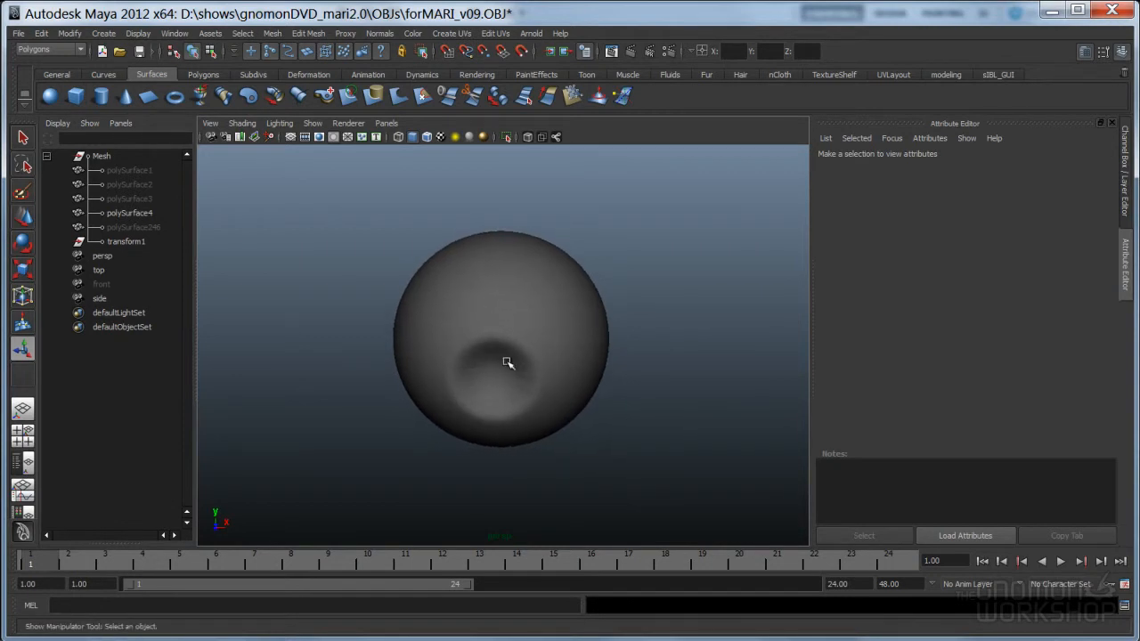
left_click_drag(539, 442, 535, 447, "alt")
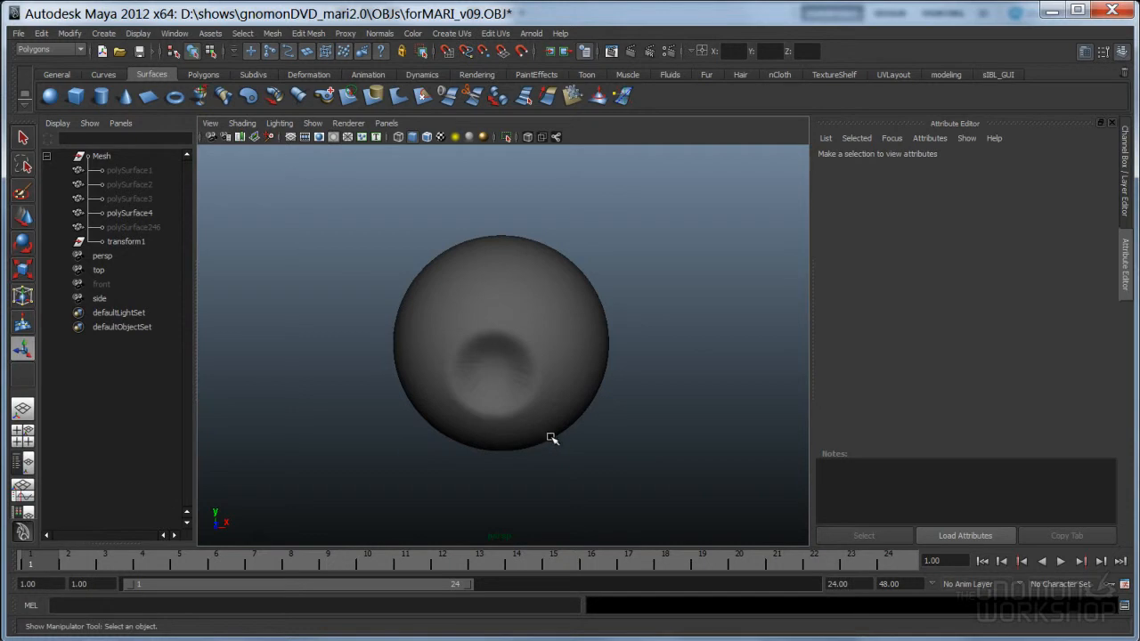
left_click_drag(580, 462, 615, 431, "alt")
left_click(587, 428)
right_click_drag(615, 431, 427, 408, "alt")
Show all hidden objects, including the head, and select both eyeballs
left_click(133, 36)
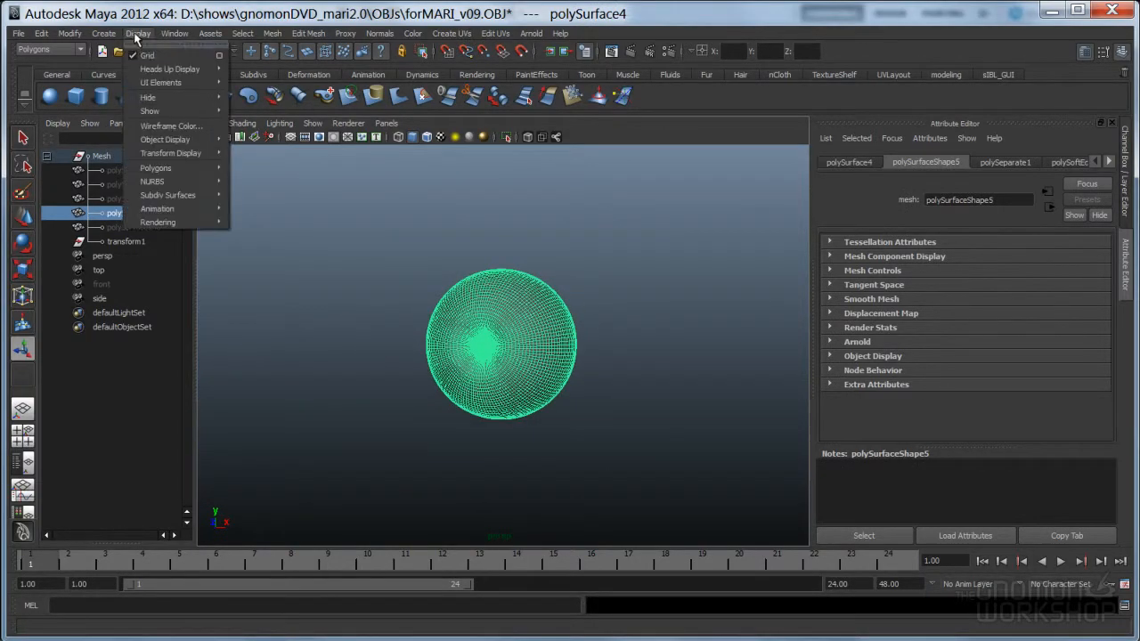
mouse_move(158, 112)
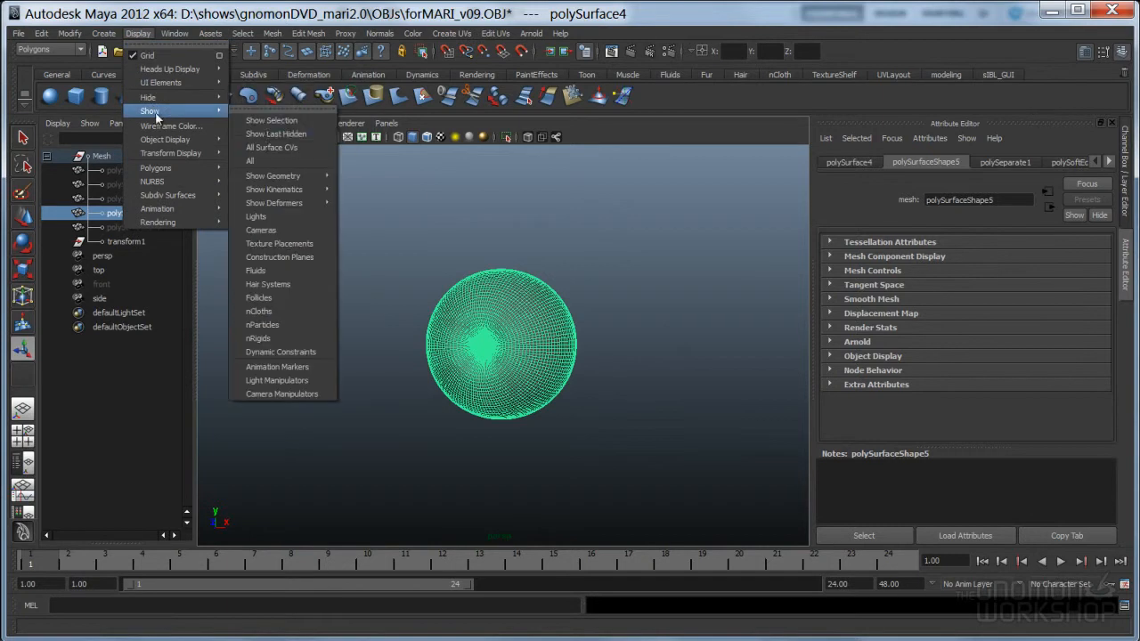
left_click(278, 165)
right_click_drag(537, 294, 428, 359, "alt")
left_click(418, 352)
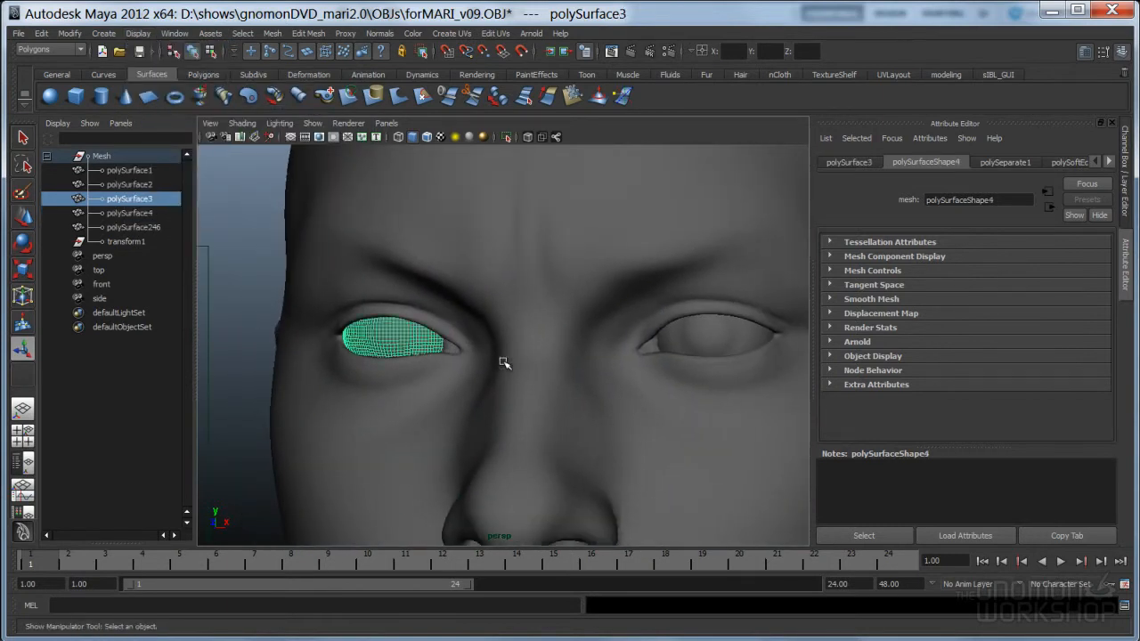
left_click(695, 340, "shift")
key("ctrl+h")
left_click(704, 343)
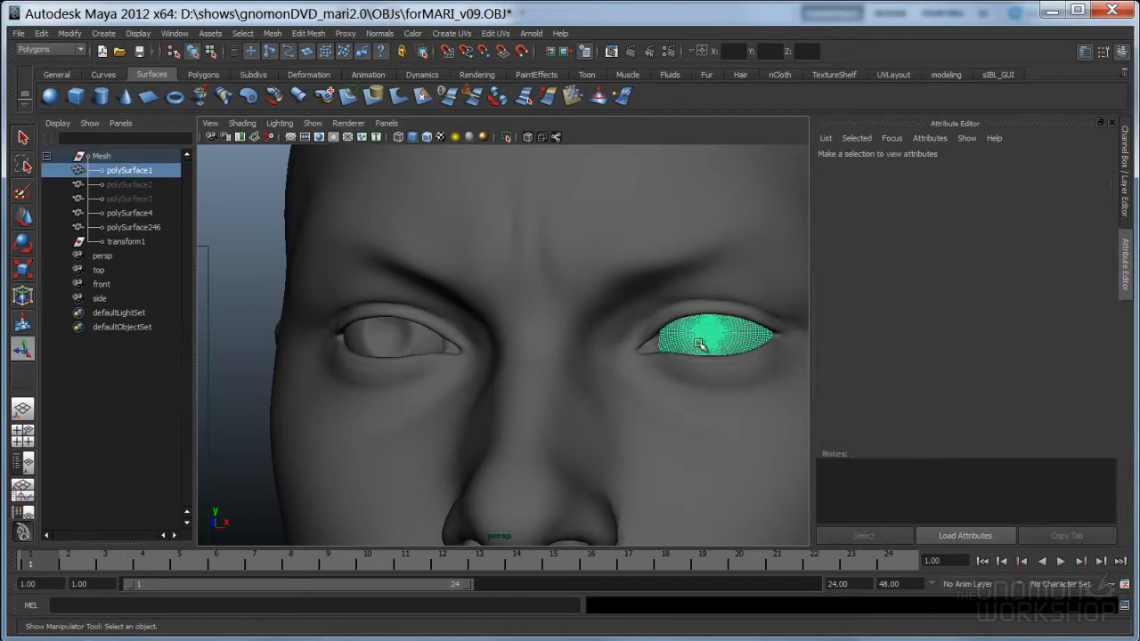
left_click(402, 343, "shift")
Export the selected eyeballs as EYES_forUVs_v01.obj in the OBJs folder
left_click(18, 34)
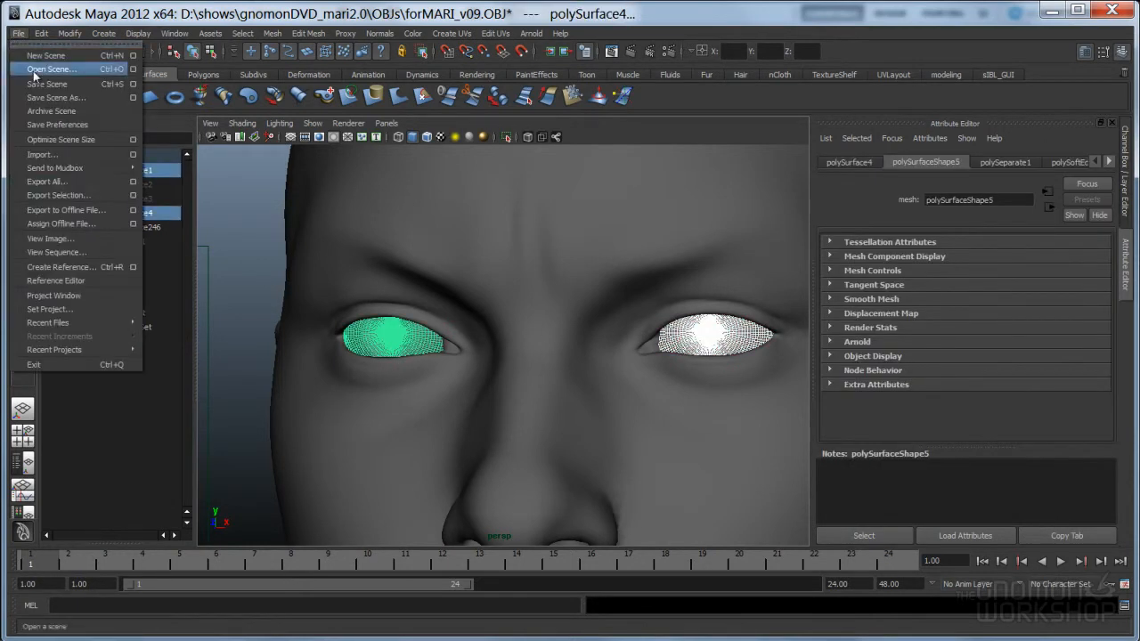
left_click(57, 195)
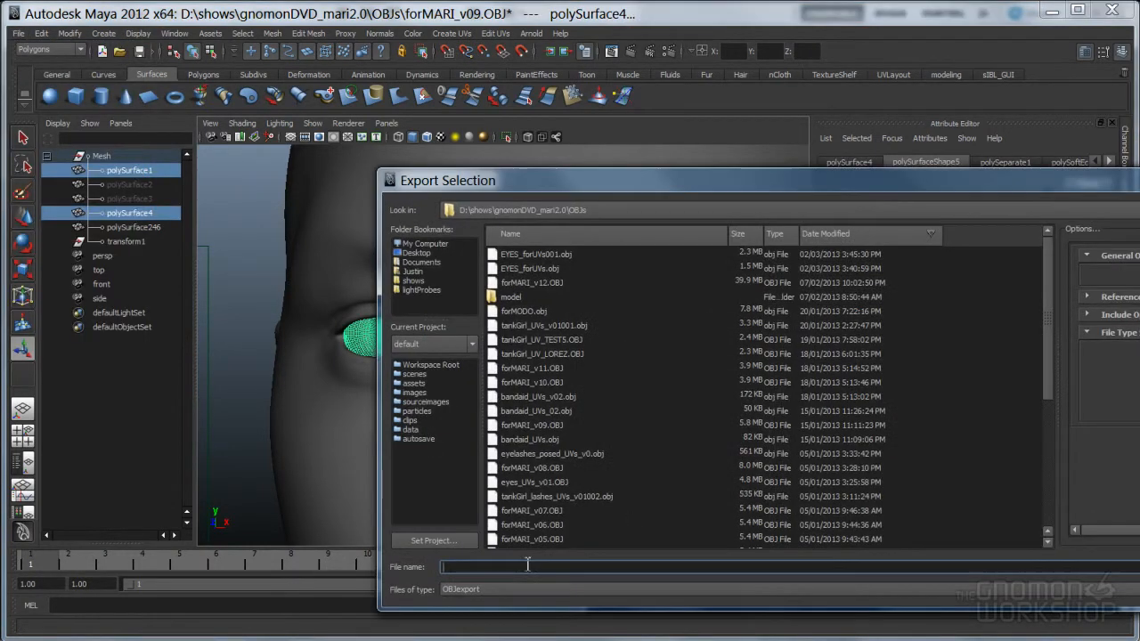
type("EYES")
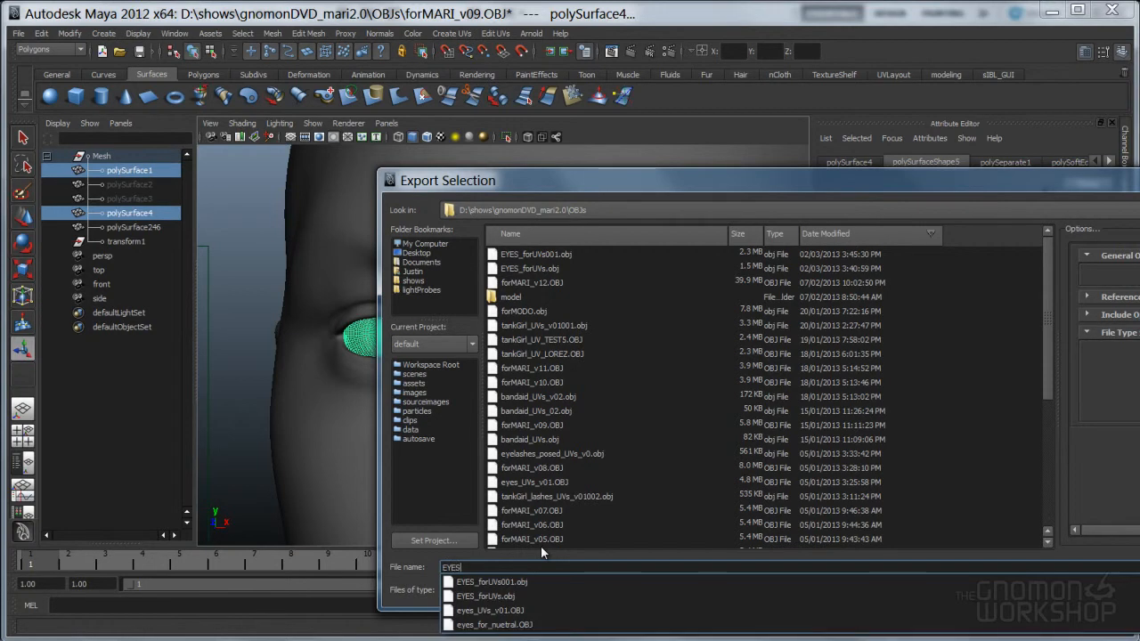
type("-f")
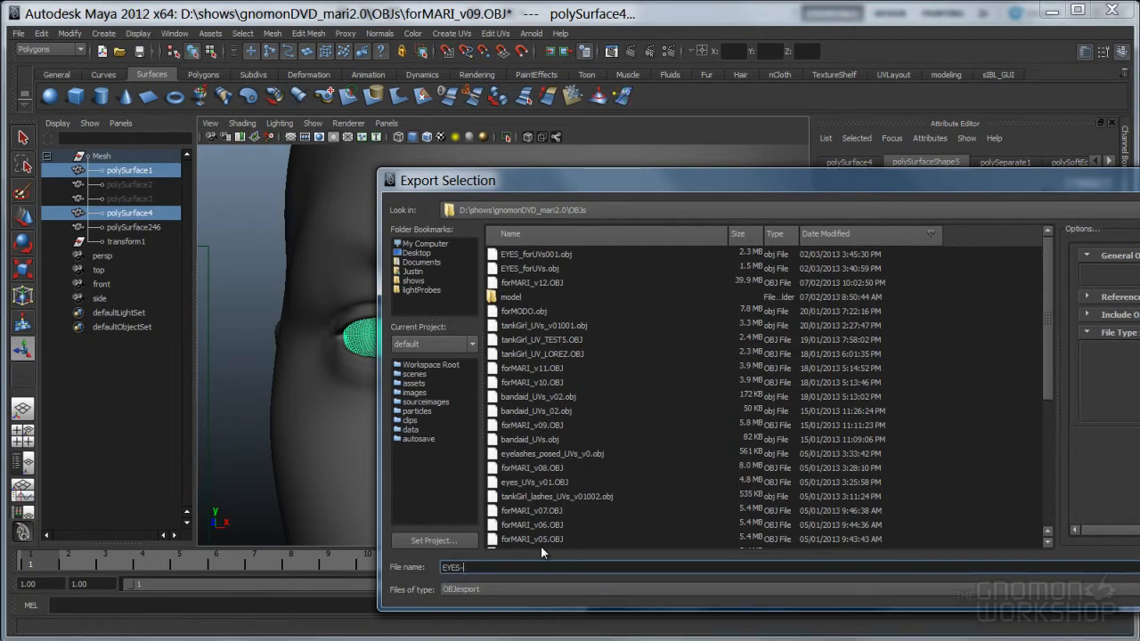
type("orUVs")
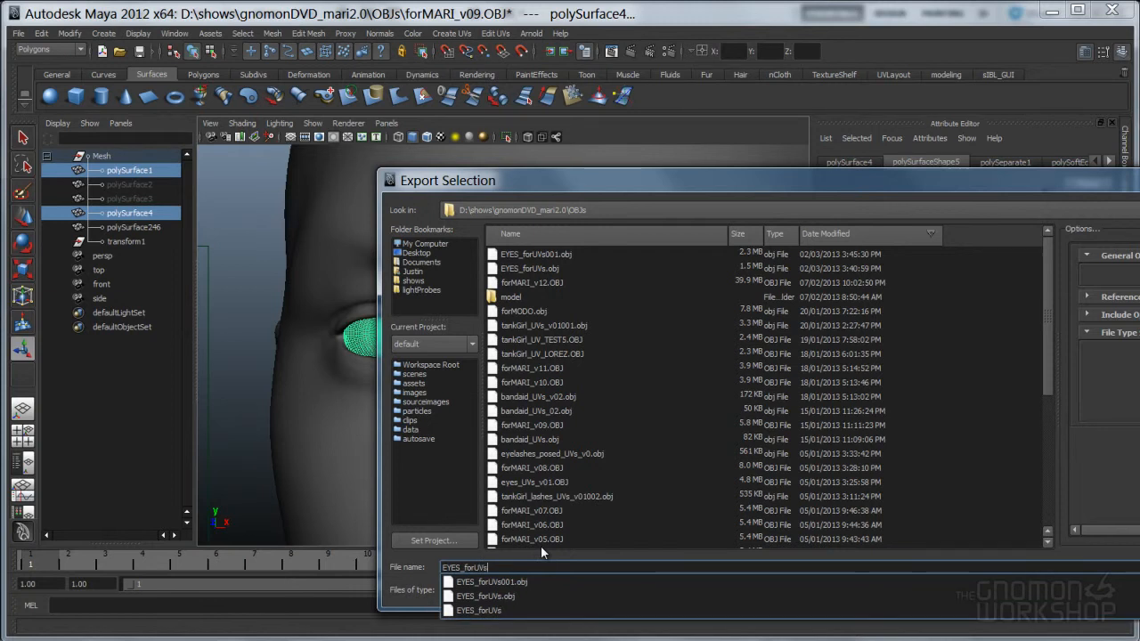
type("_v01.obj")
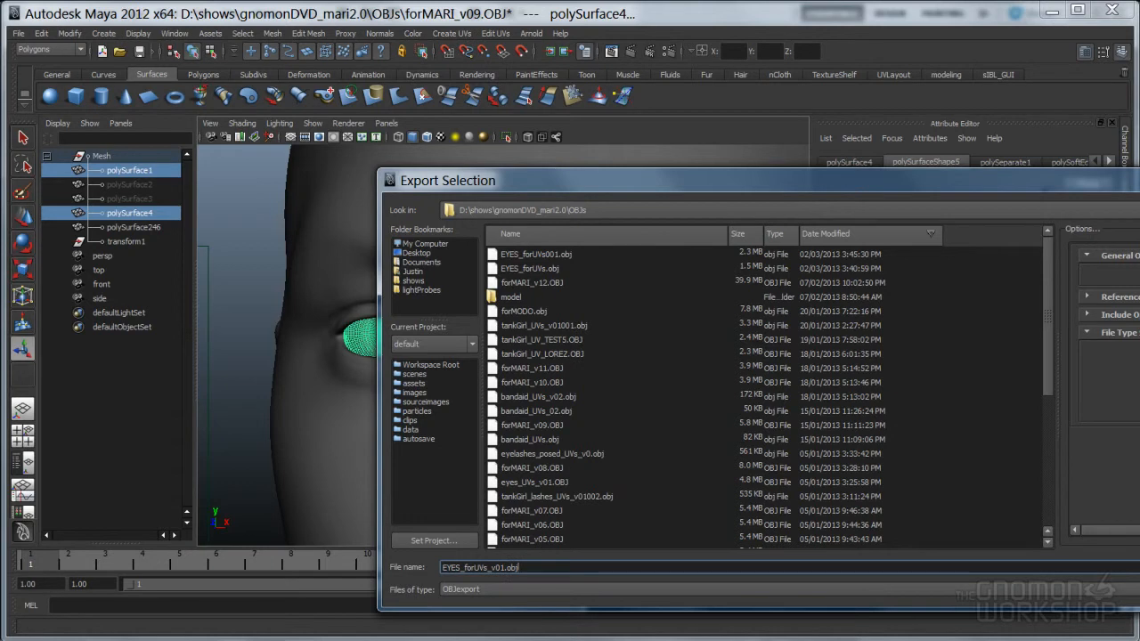
key("Return")
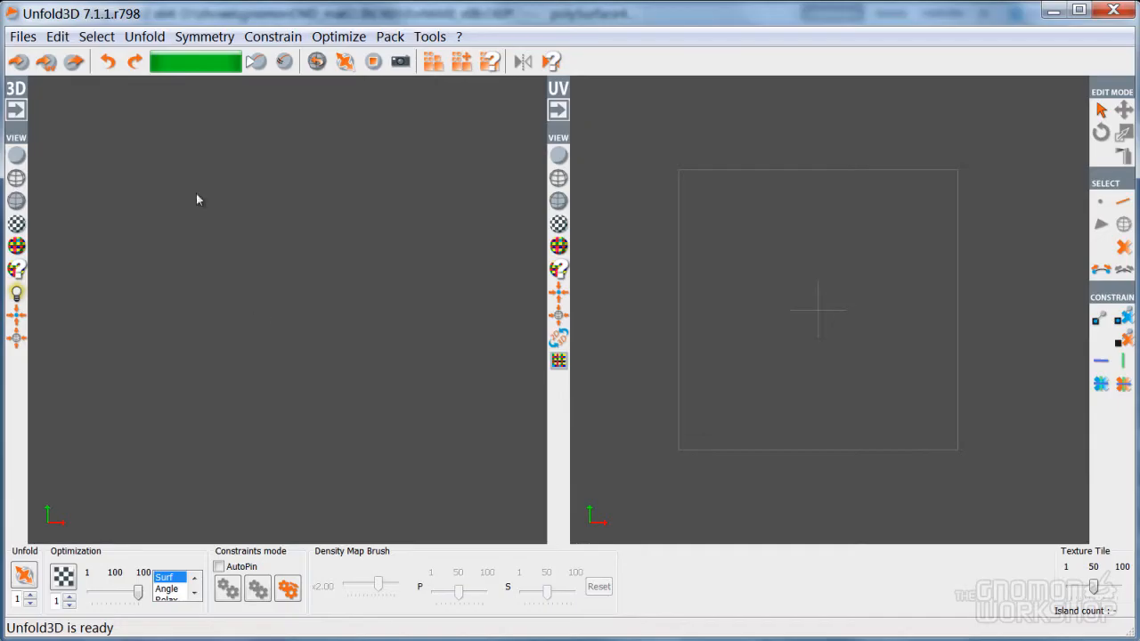
Load EYES_forUVs_v01.obj into Unfold3D, sorting the file list newest first
left_click(22, 37)
left_click(40, 59)
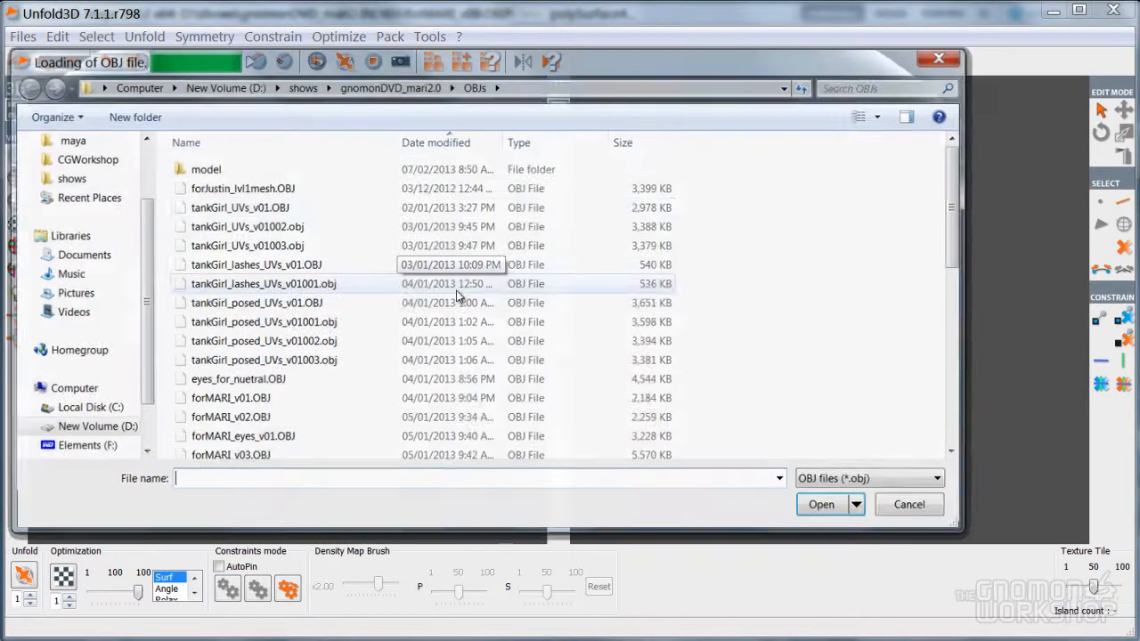
left_click(445, 141)
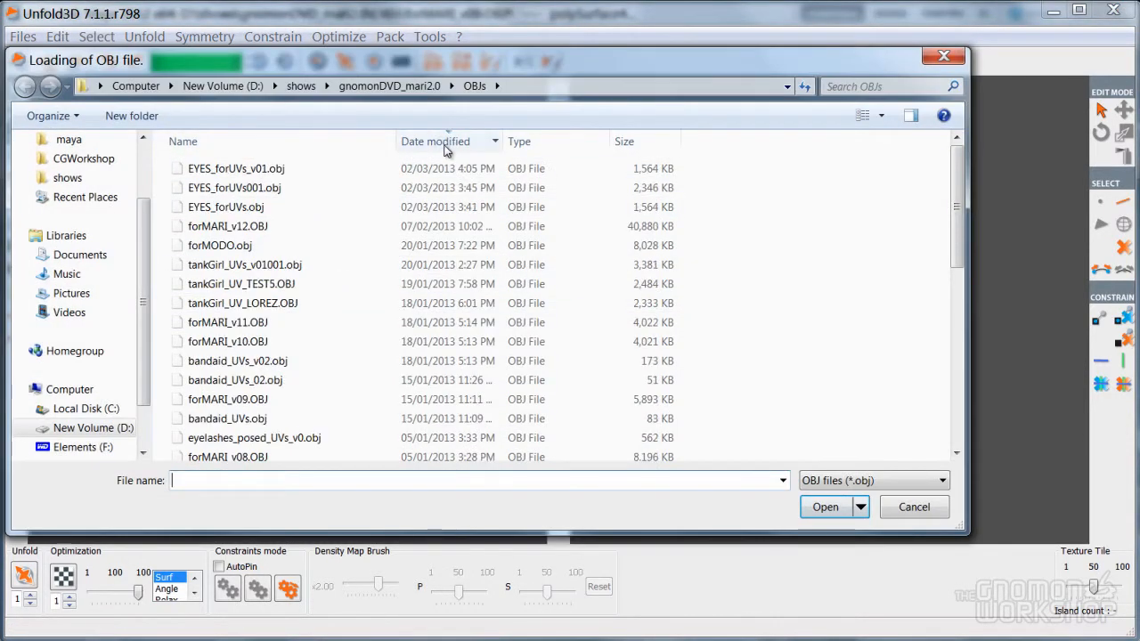
left_click(389, 168)
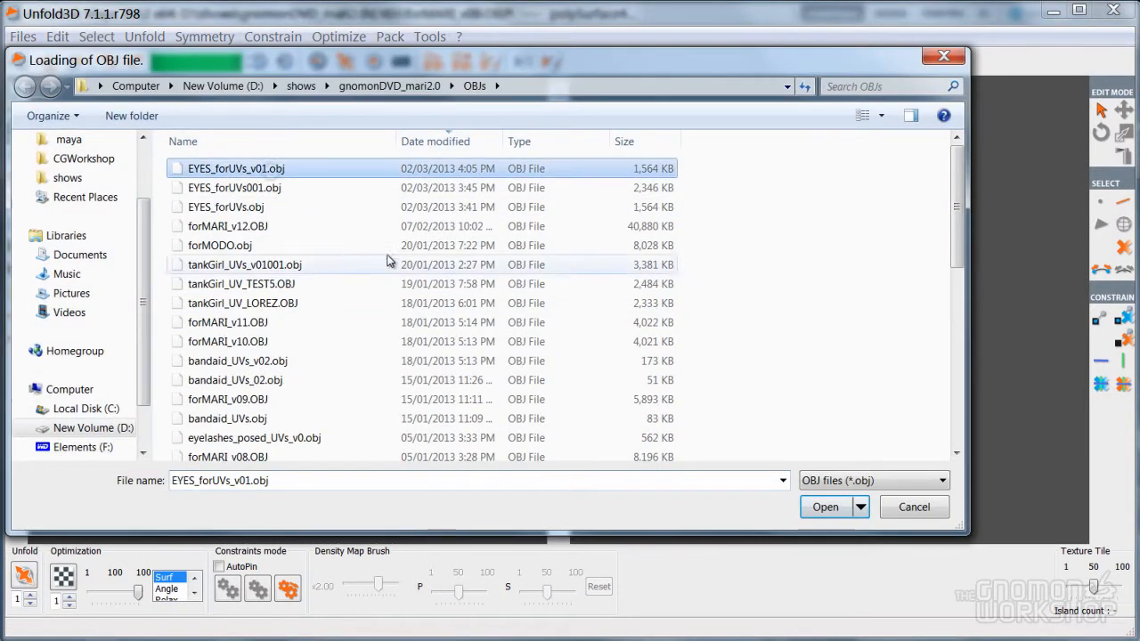
left_click(825, 506)
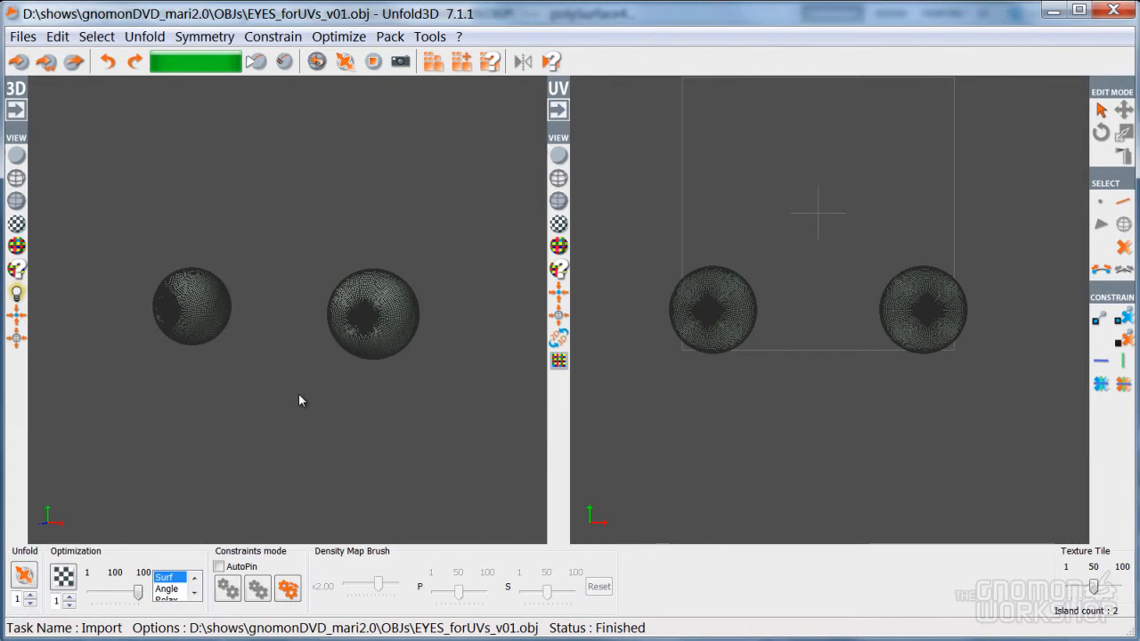
Centre and zoom on the front eyeball, then switch to edge selection in a straight-on view
right_click_drag(298, 394, 319, 394, "alt")
middle_click_drag(319, 394, 267, 390, "alt")
left_click_drag(267, 390, 203, 407, "alt")
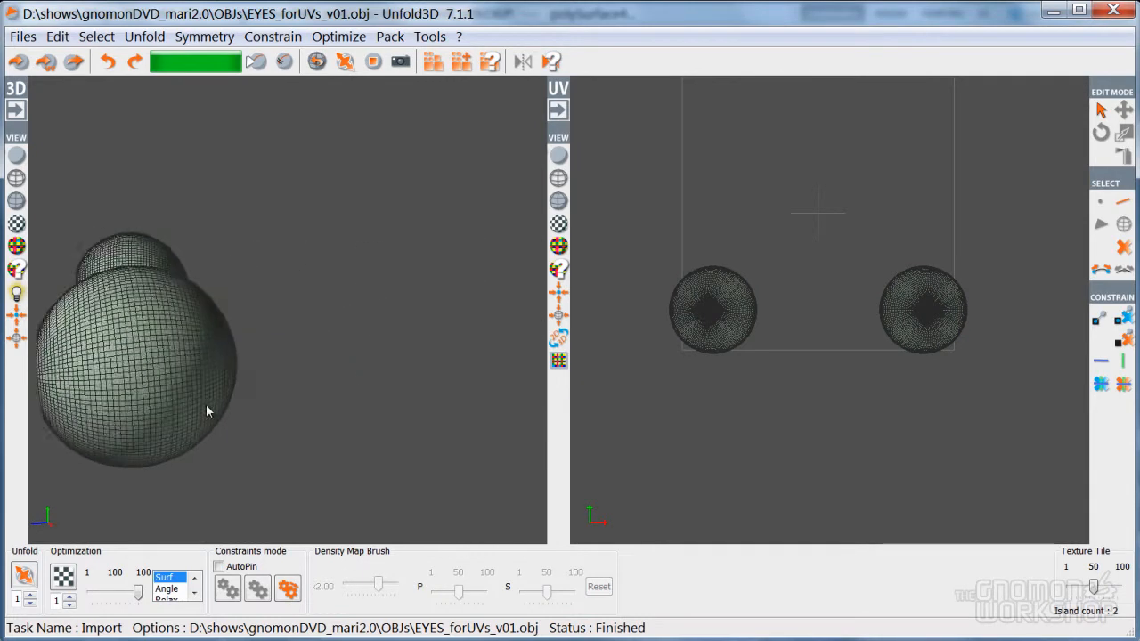
right_click_drag(203, 407, 367, 392, "alt")
right_click_drag(170, 342, 161, 321)
left_click(164, 351)
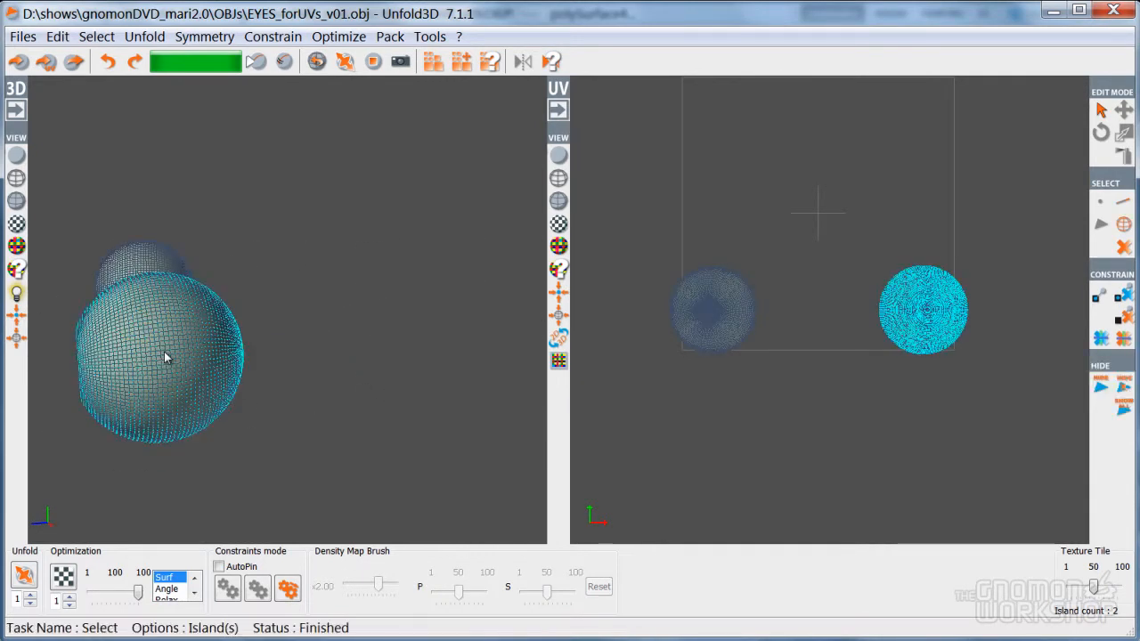
key("c")
right_click_drag(233, 401, 230, 491, "alt")
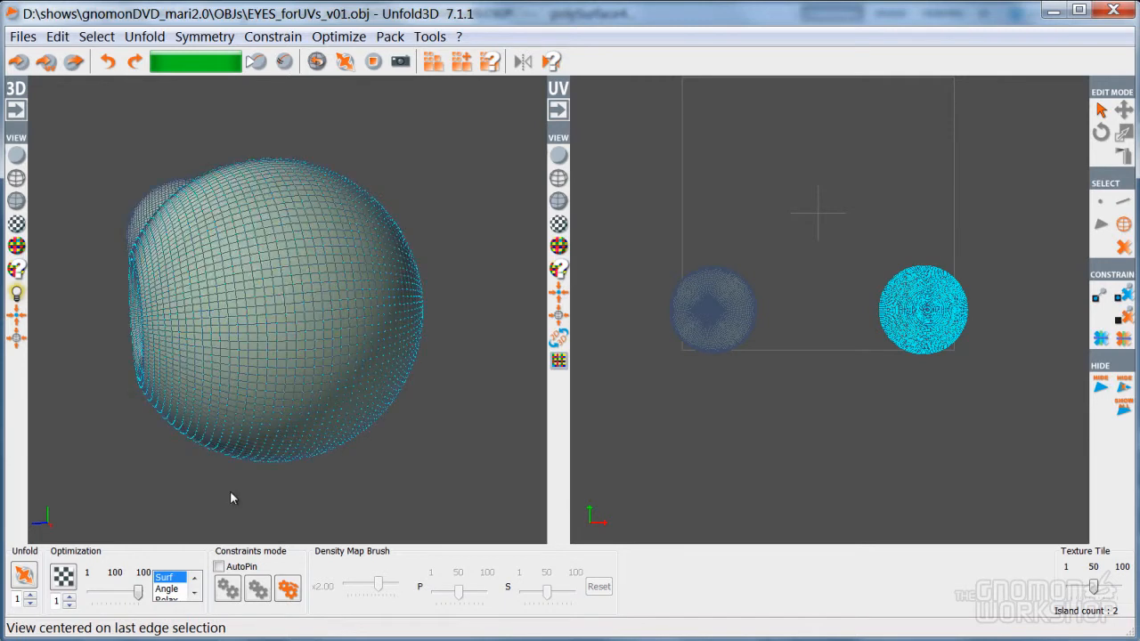
left_click(243, 440)
right_click_drag(242, 440, 275, 435)
left_click_drag(311, 418, 279, 415, "alt")
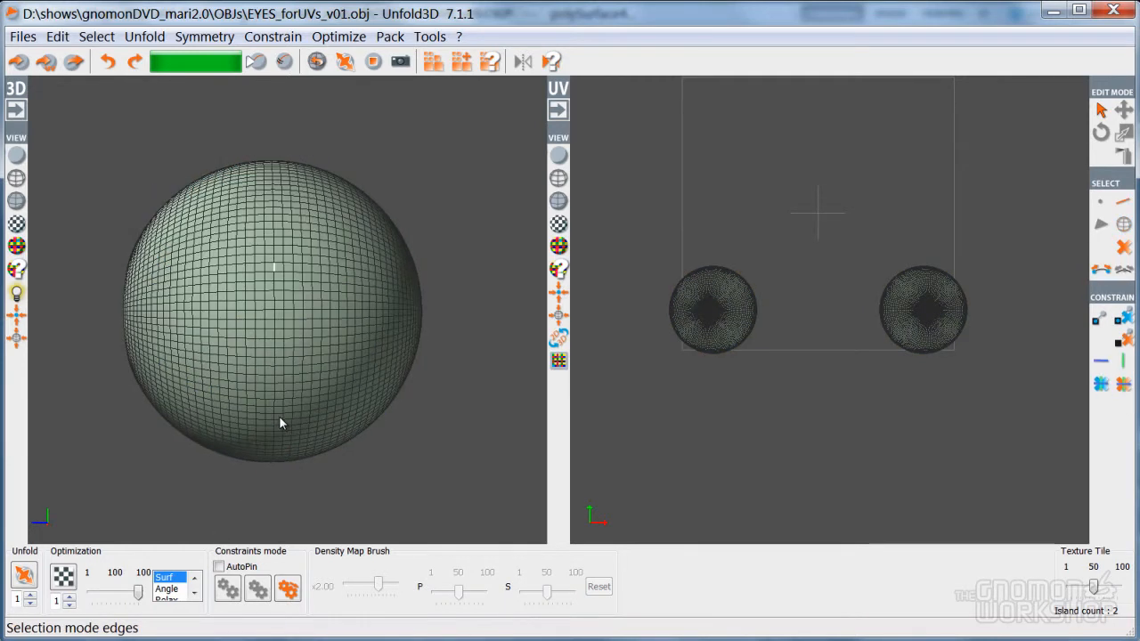
Cut a vertical edge-loop seam down the eyeball and unfold its island
left_click(272, 279)
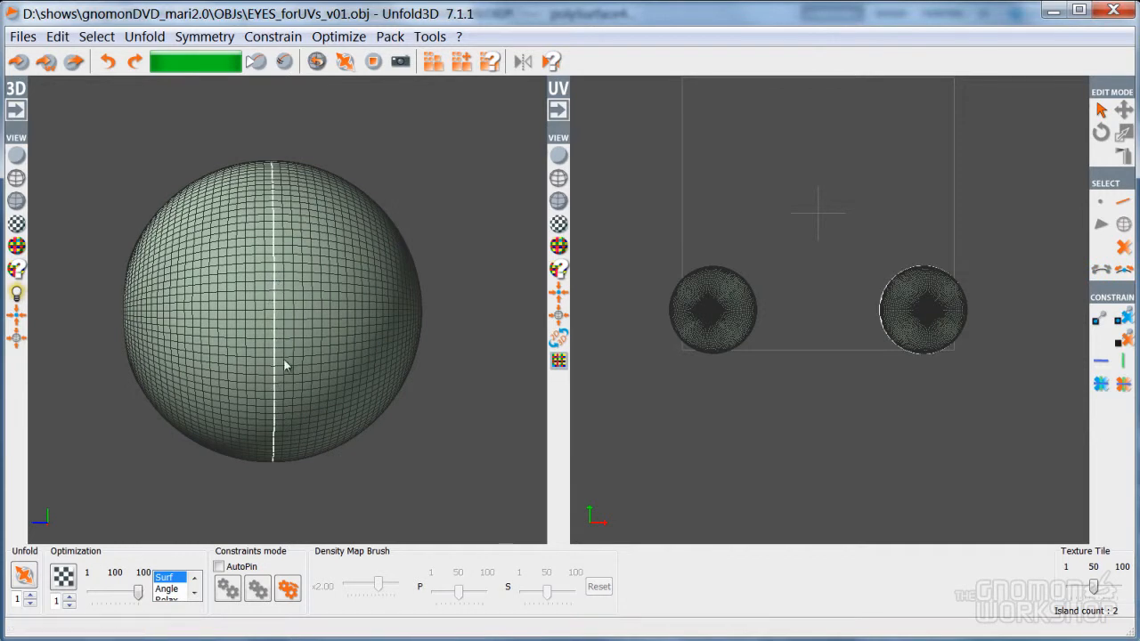
key("c")
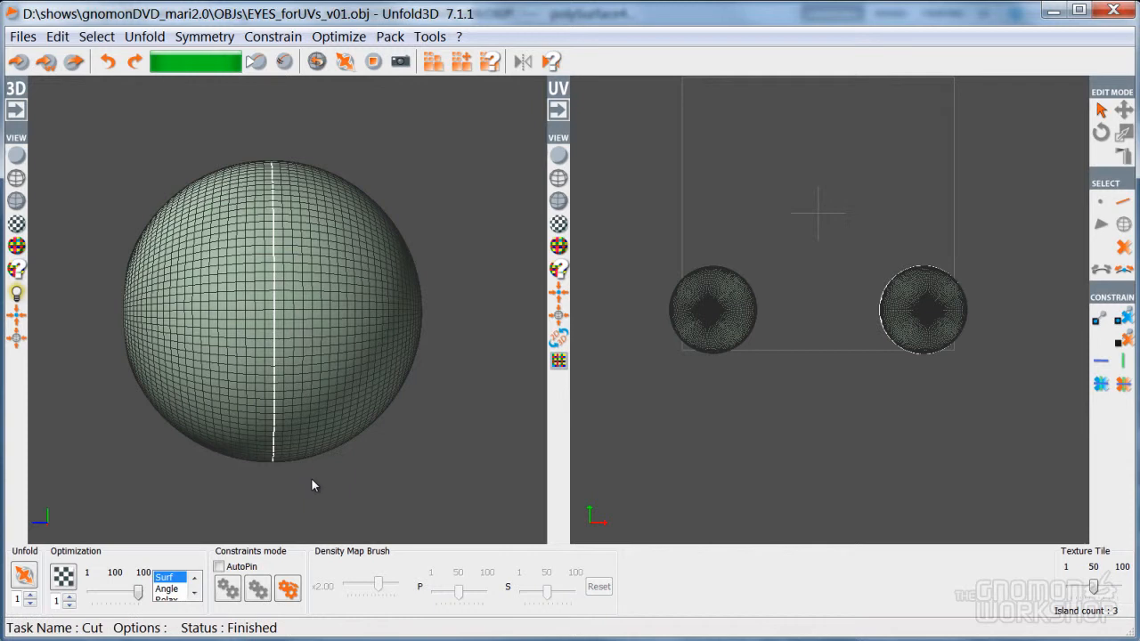
left_click(312, 479)
right_click_drag(264, 422, 242, 396)
left_click(231, 378)
key("u")
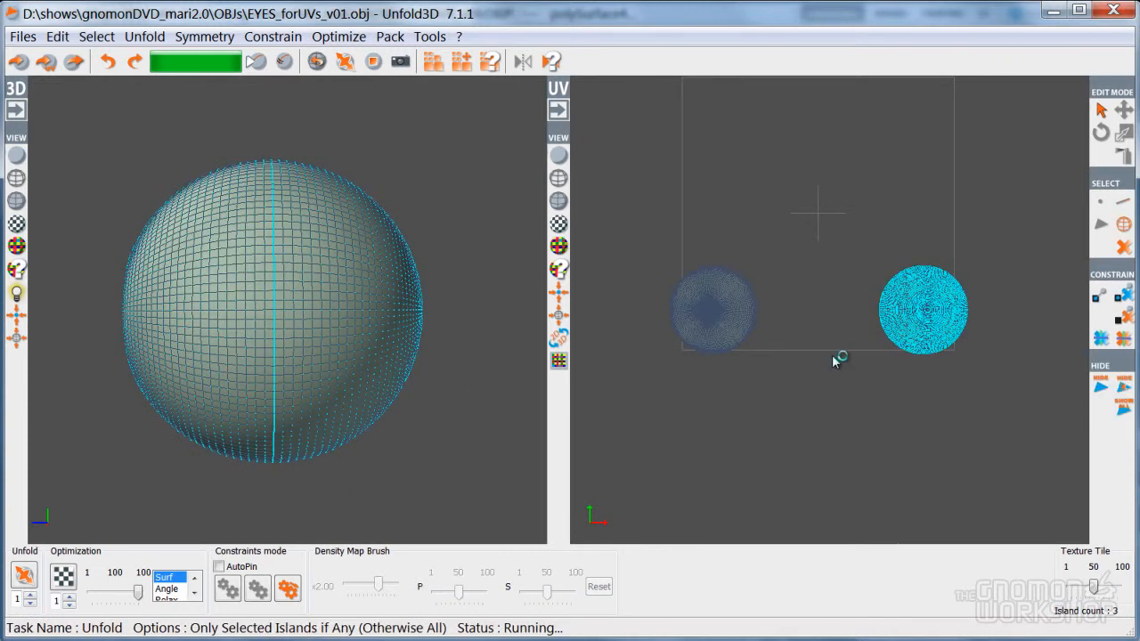
Move the unfolded UV disc clear of the overlapping island in the UV view
left_click(921, 308)
key("space")
left_click_drag(907, 264, 881, 104)
scroll(867, 327, "up", 3)
middle_click_drag(868, 332, 737, 369)
scroll(742, 361, "up", 2)
scroll(731, 335, "up", 3)
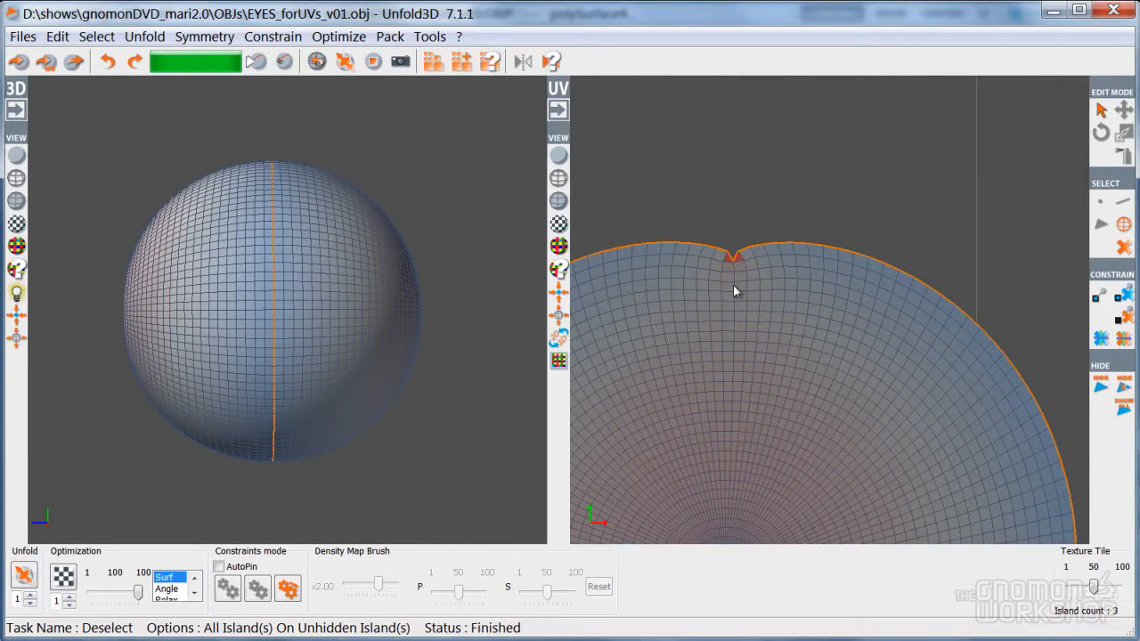
scroll(765, 367, "down", 3)
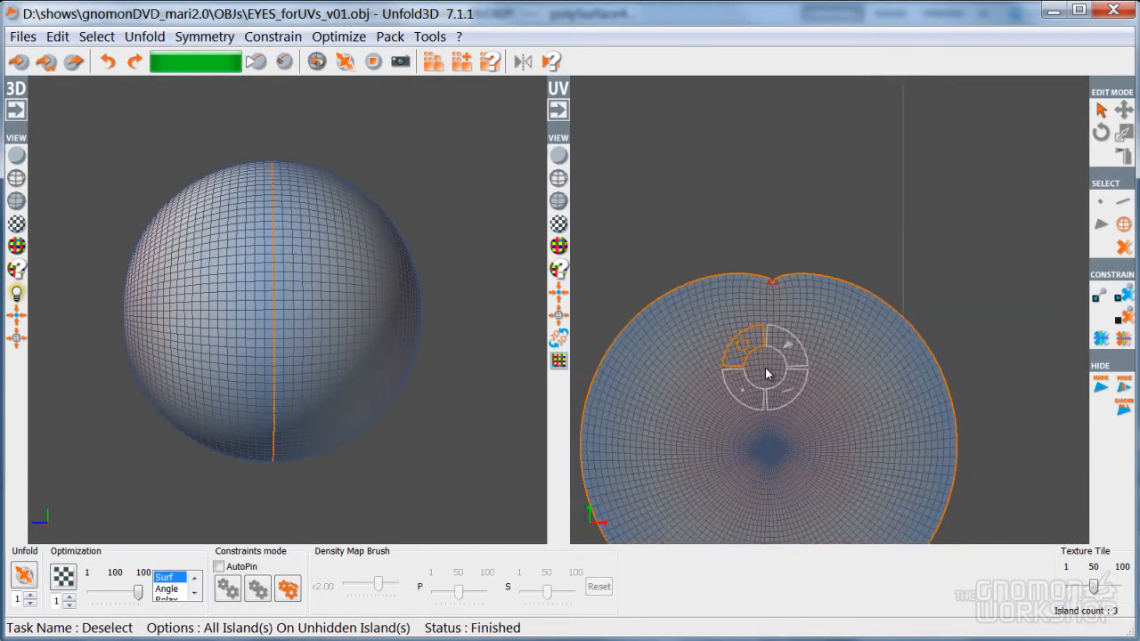
key("space")
middle_click_drag(763, 452, 710, 212)
middle_click_drag(752, 480, 860, 540)
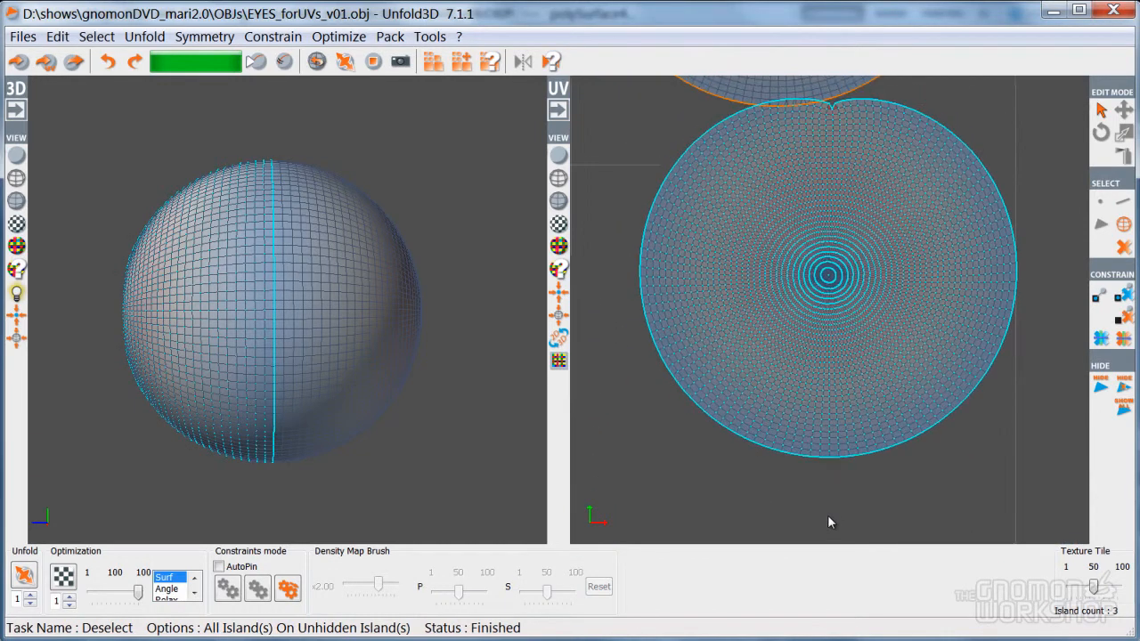
key("space")
middle_click_drag(816, 291, 798, 364)
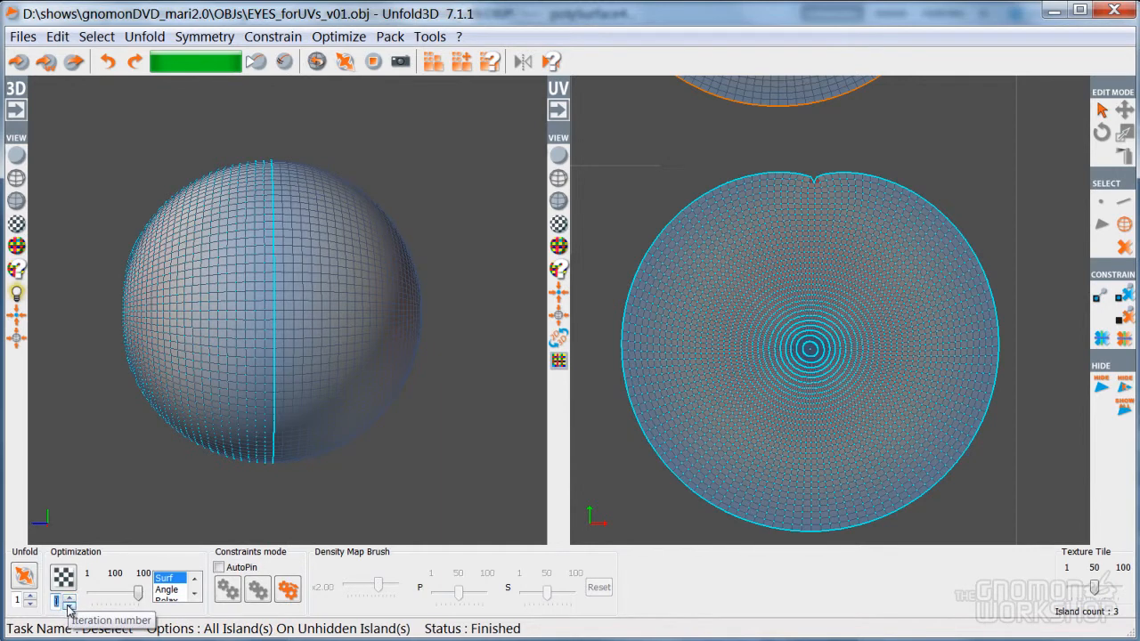
Unfold the eye island twice more into a round disc, then nudge it up and left
type("8")
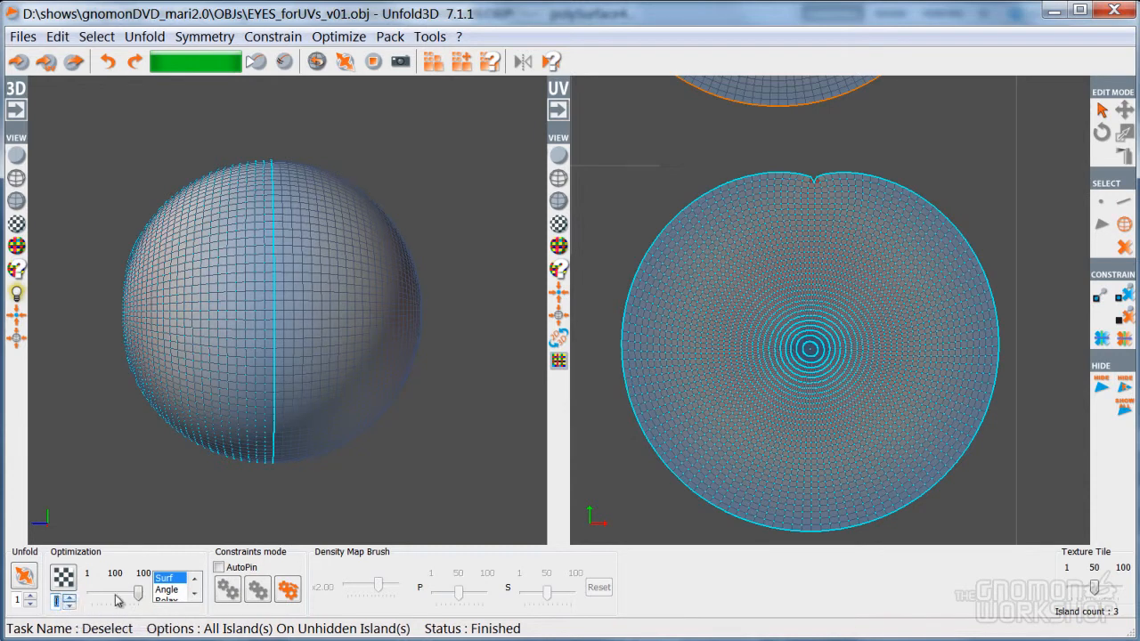
key("space")
key("u")
key("u")
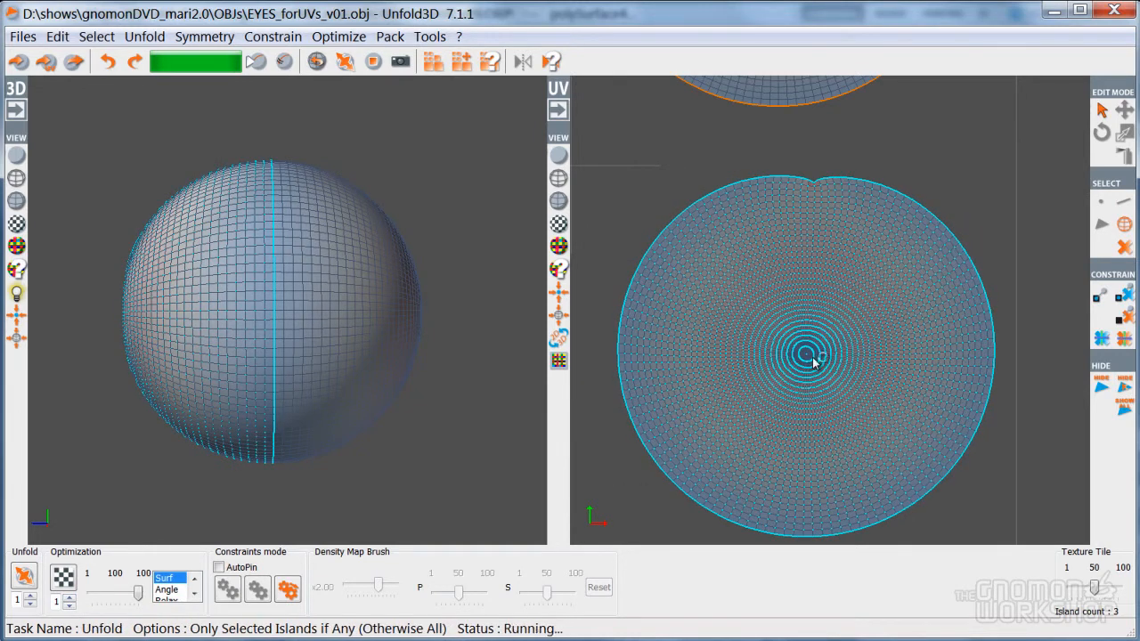
key("u")
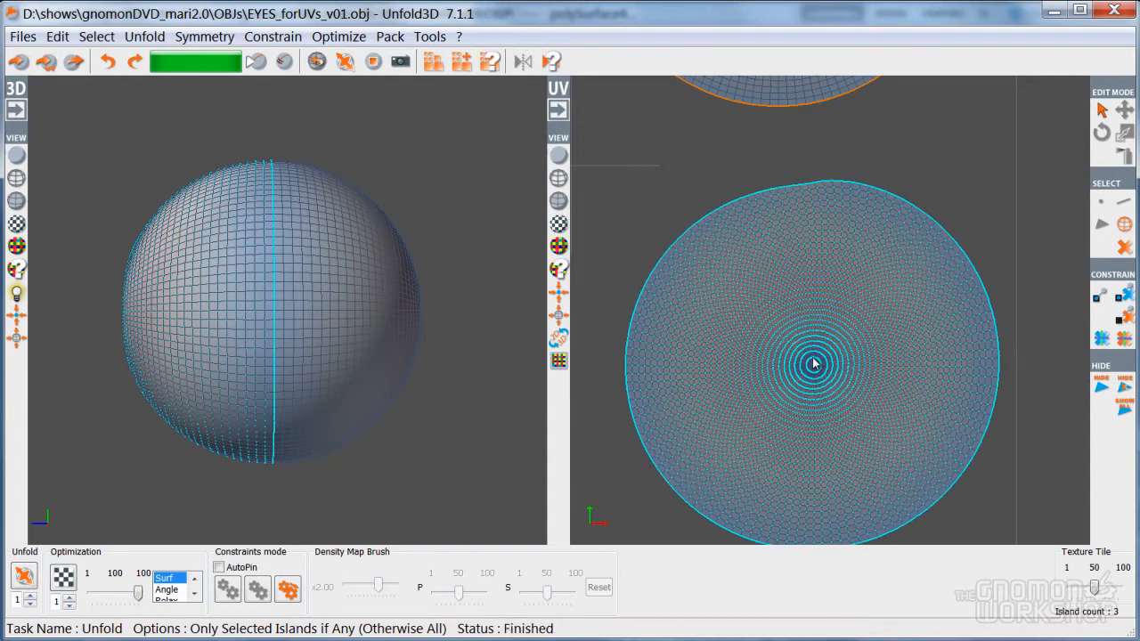
key("d")
left_click_drag(815, 367, 795, 344)
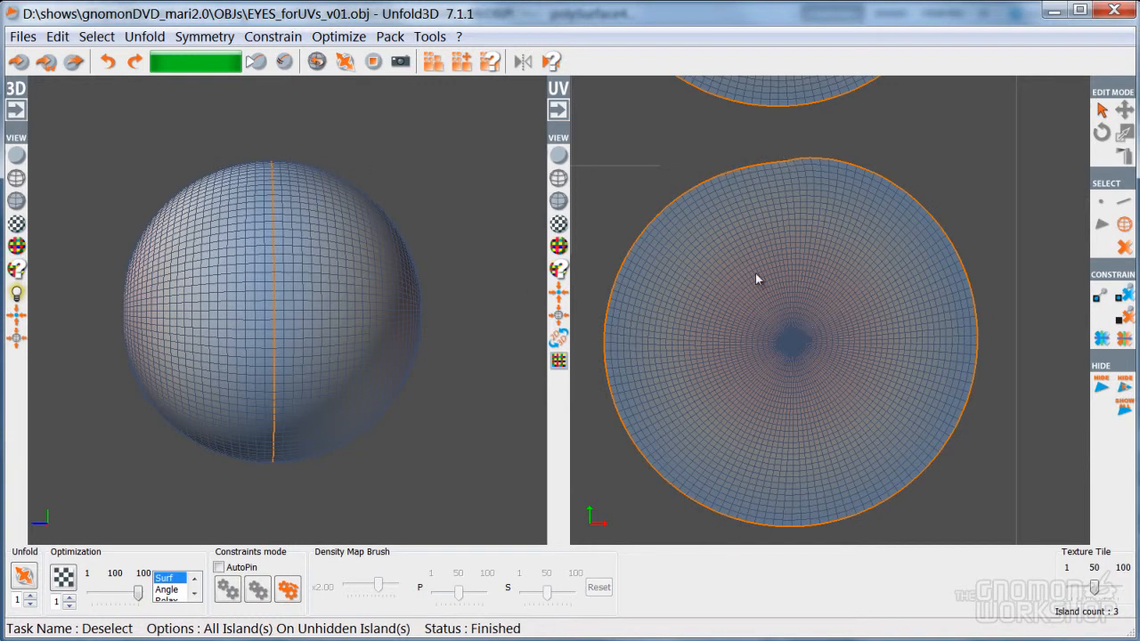
Inspect both eyeballs in the UV and 3D views, framing the upper eye's island
scroll(792, 282, "down", 2)
scroll(793, 282, "up", 2)
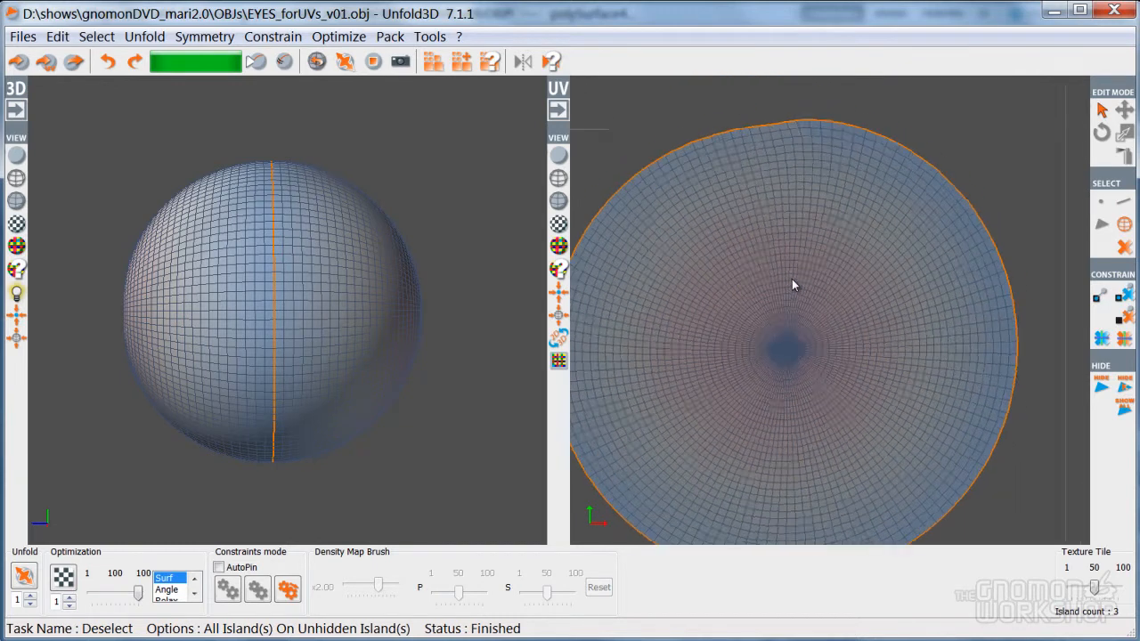
scroll(793, 281, "down", 4)
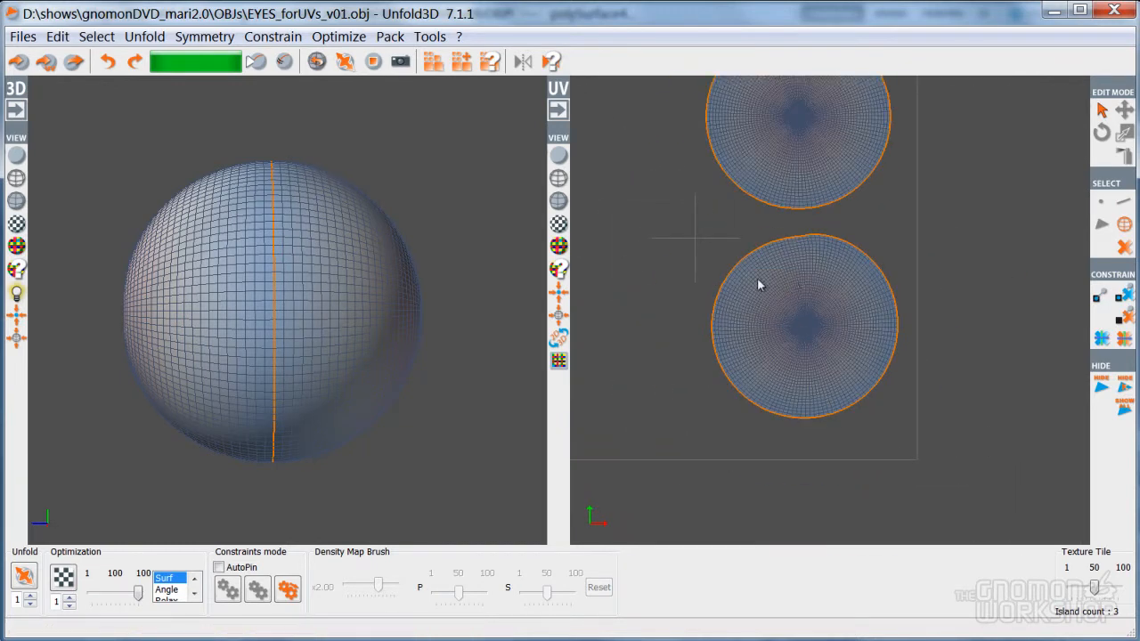
scroll(777, 375, "up", 2)
scroll(777, 371, "down", 2)
middle_click_drag(659, 281, 804, 309, "alt")
left_click_drag(267, 299, 286, 341, "alt")
right_click_drag(154, 150, 125, 137)
left_click(201, 130)
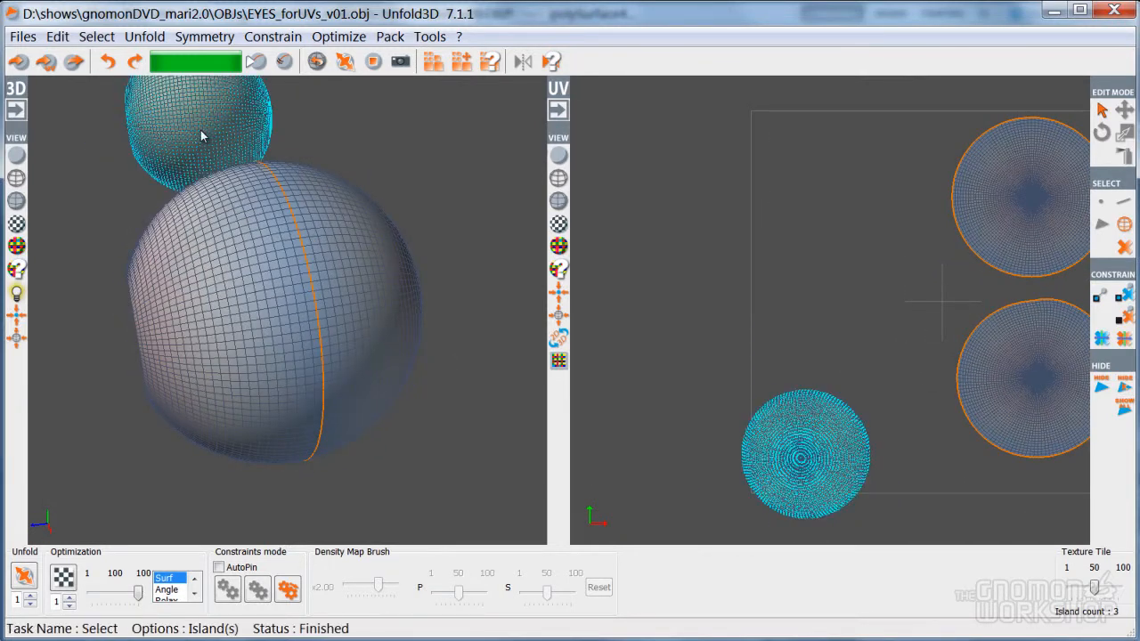
key("f")
left_click_drag(201, 193, 536, 334, "alt")
key("d")
right_click_drag(364, 263, 379, 276)
Cut a seam along a vertical edge loop on the large eyeball
left_click(273, 260)
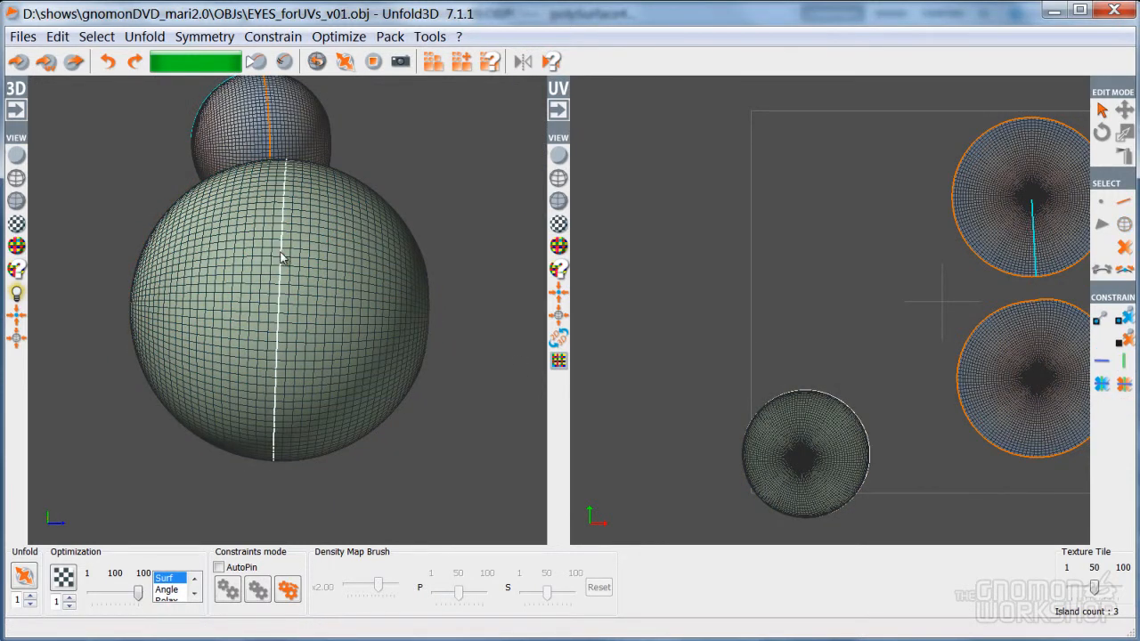
key("c")
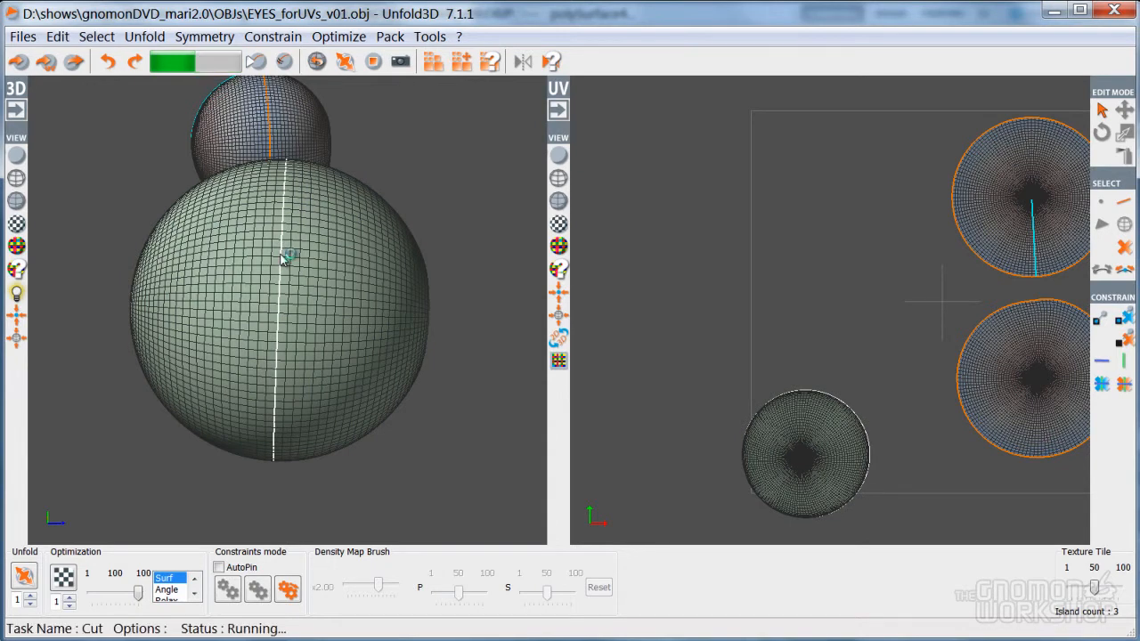
key("ctrl+z")
key("ctrl+z")
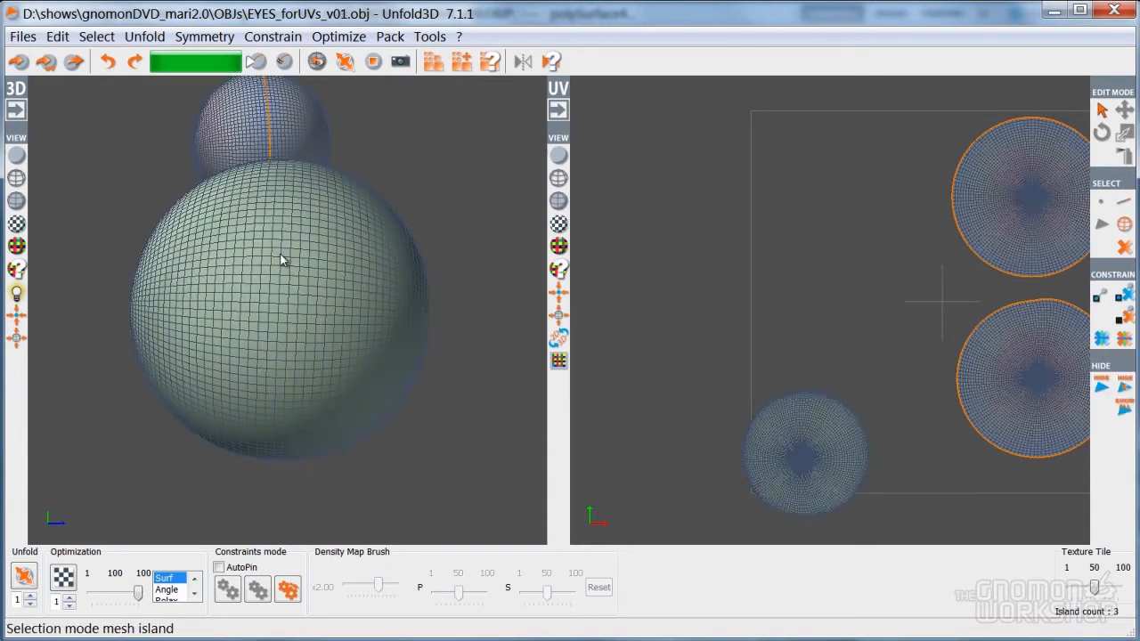
key("Tab")
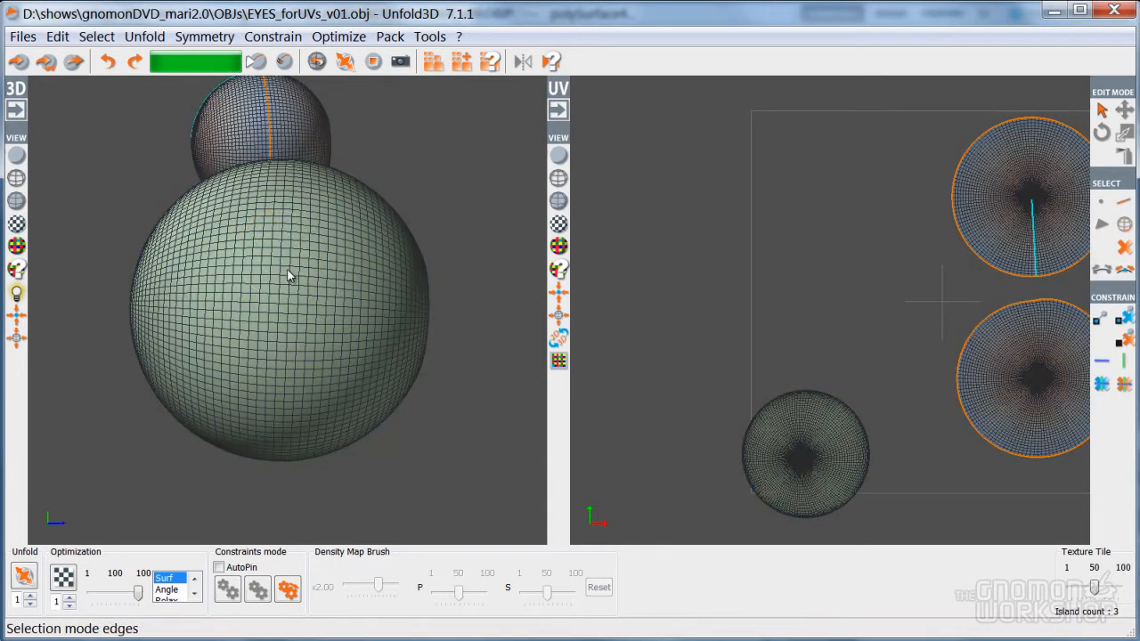
left_click(280, 265)
left_click(281, 262)
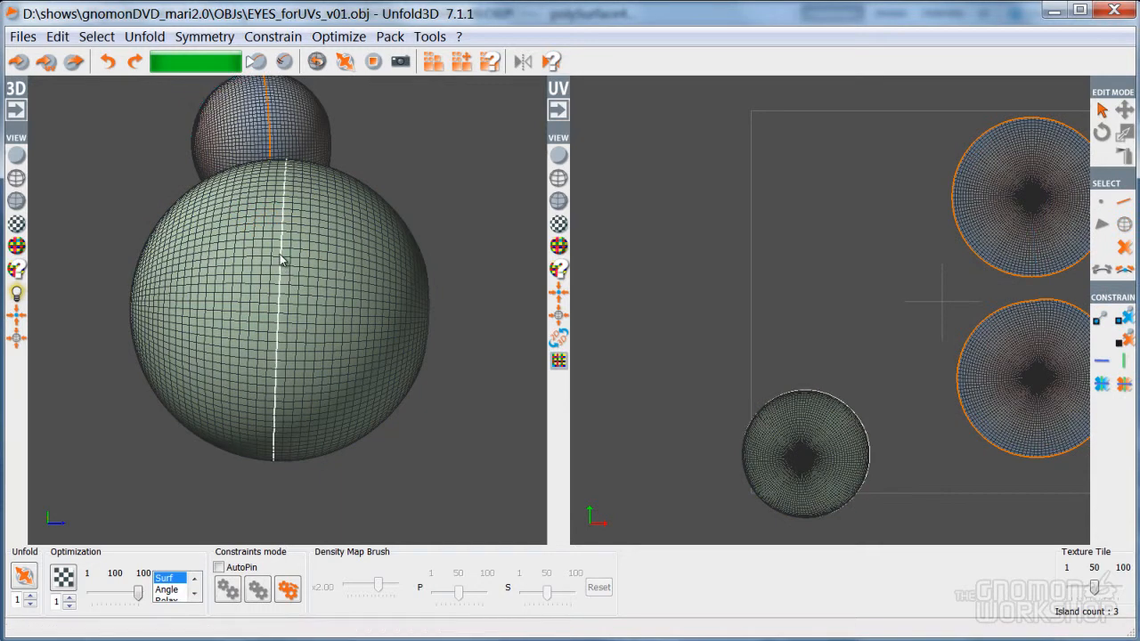
key("c")
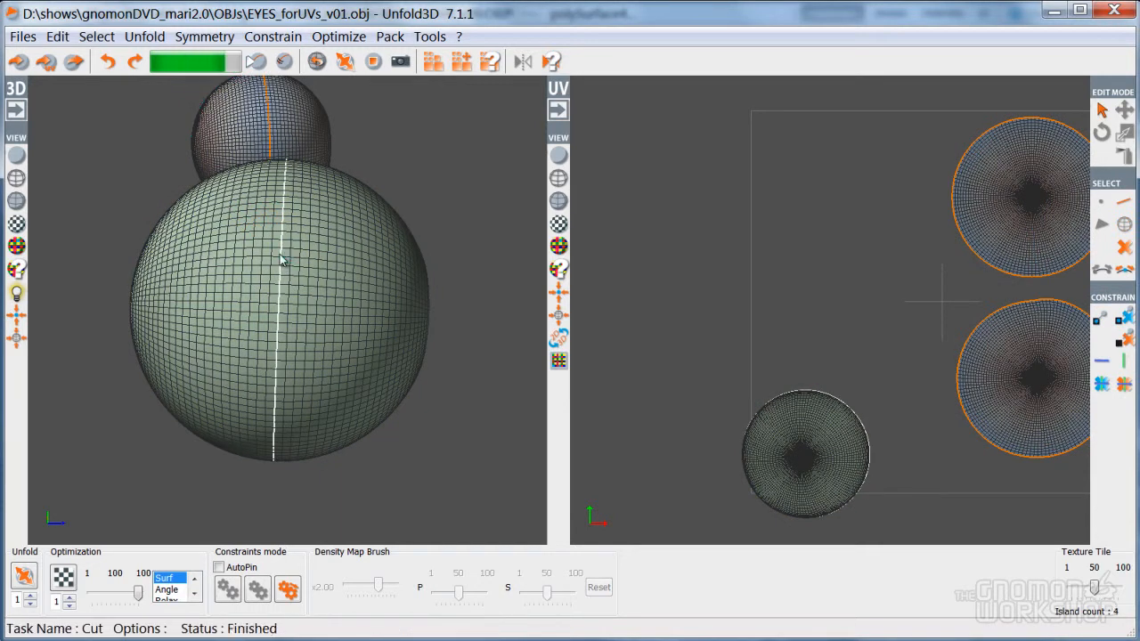
Select the large sphere's island and unfold it into discs
key("Tab")
left_click(256, 247)
left_click(259, 269)
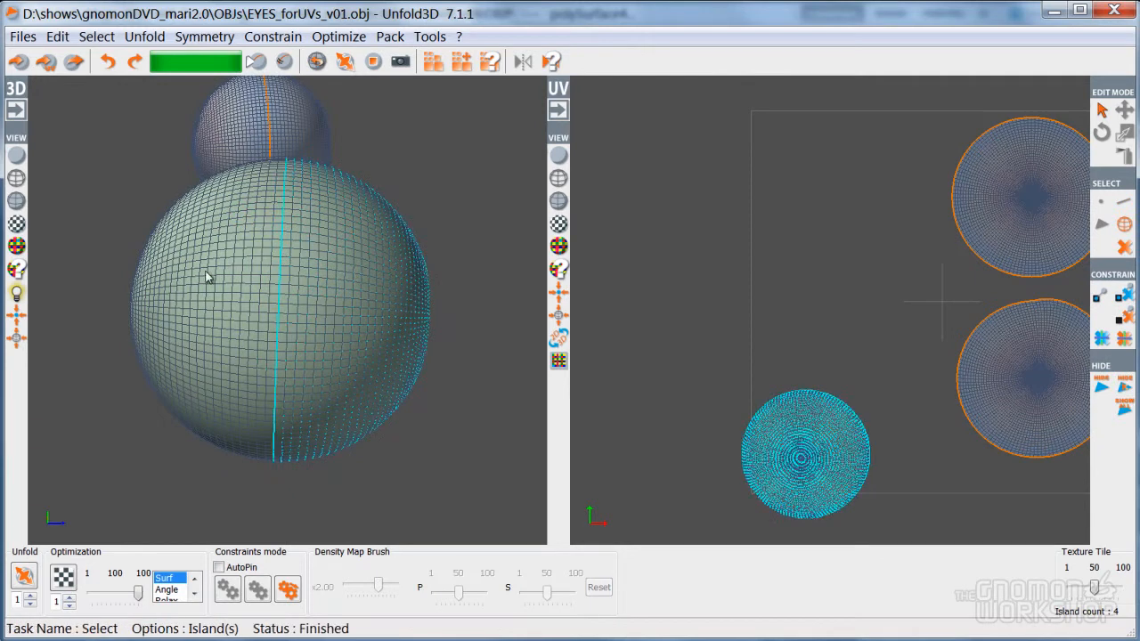
key("u")
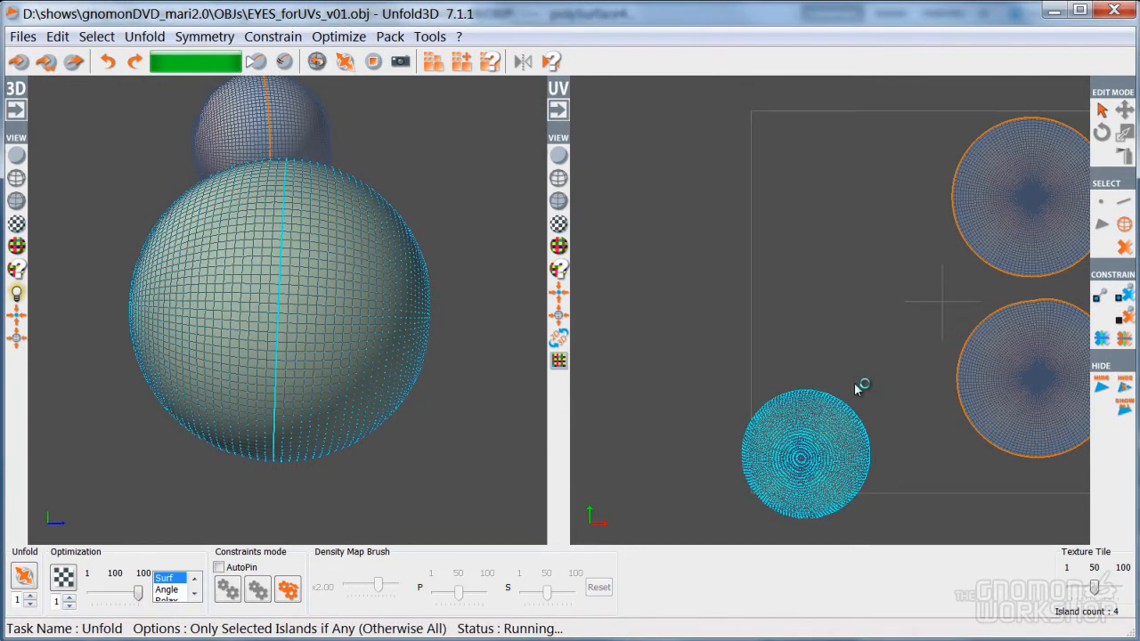
key("Escape")
Move the unfolded discs into a two-by-two grid, re-unfolding the lower-left disc to round it
key("space")
left_click_drag(795, 374, 828, 143)
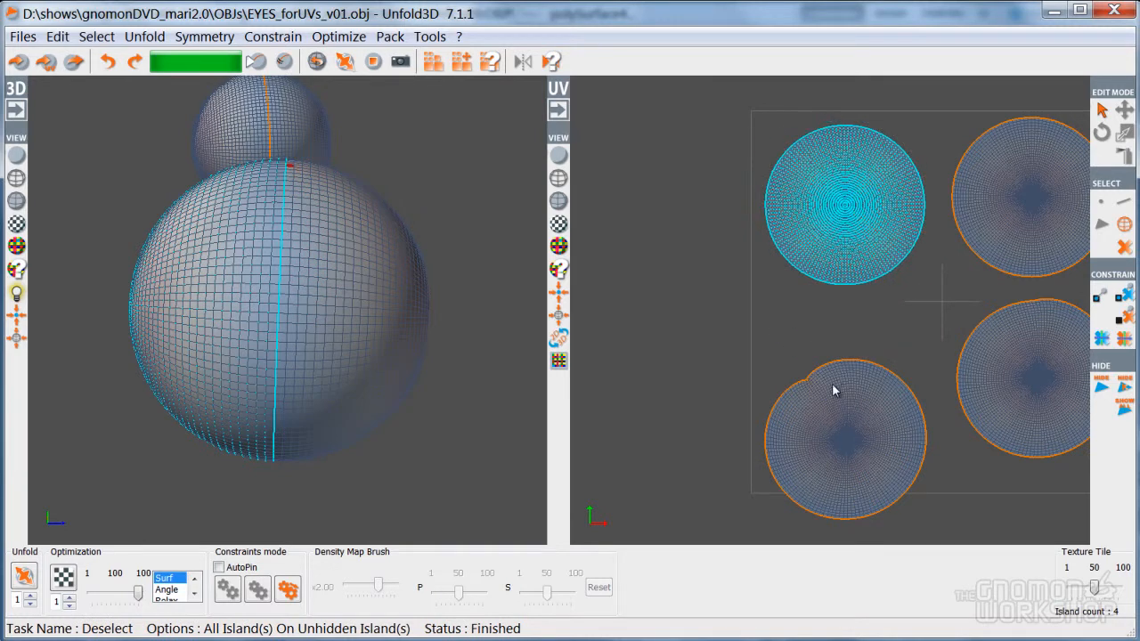
key("Escape")
key("space")
left_click_drag(837, 424, 840, 381)
key("u")
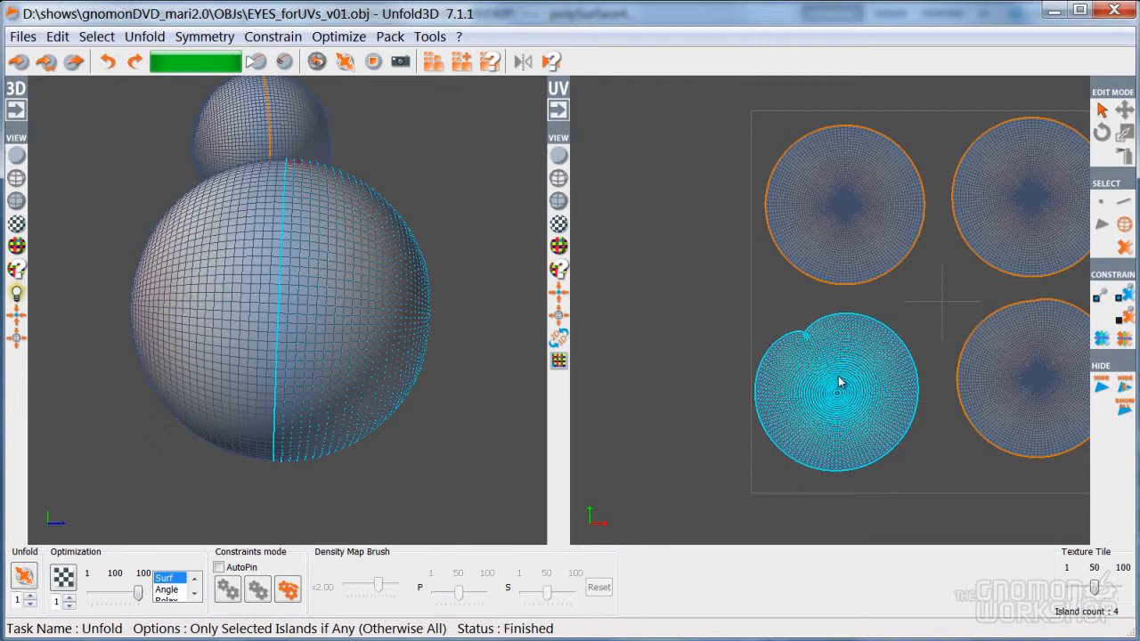
scroll(839, 382, "up", 3)
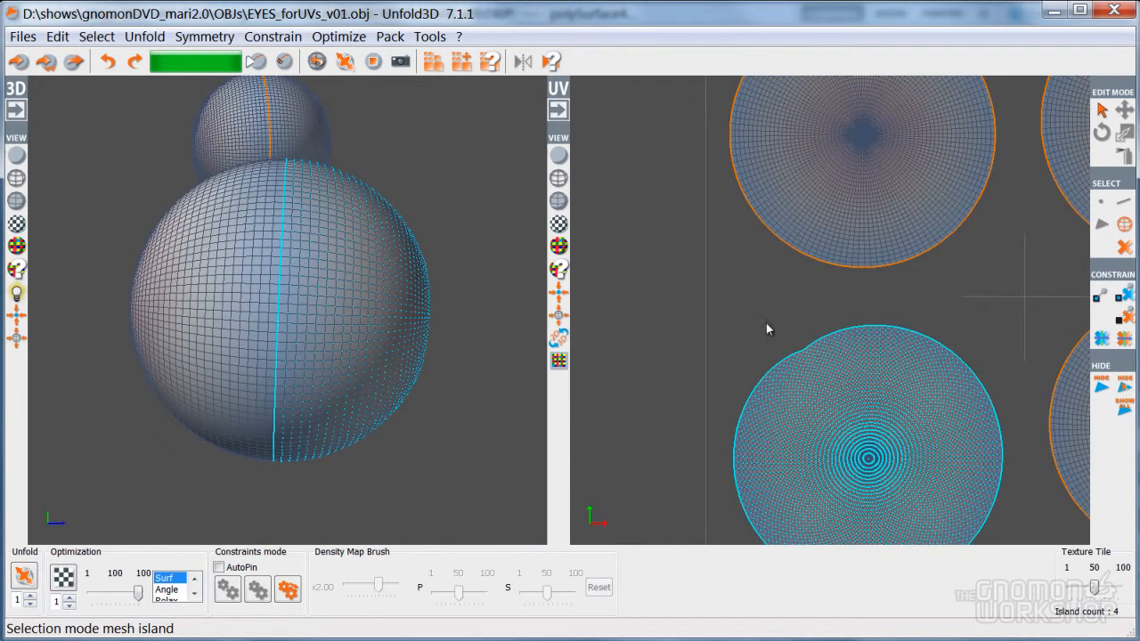
key("d")
key("space")
left_click_drag(860, 405, 857, 378)
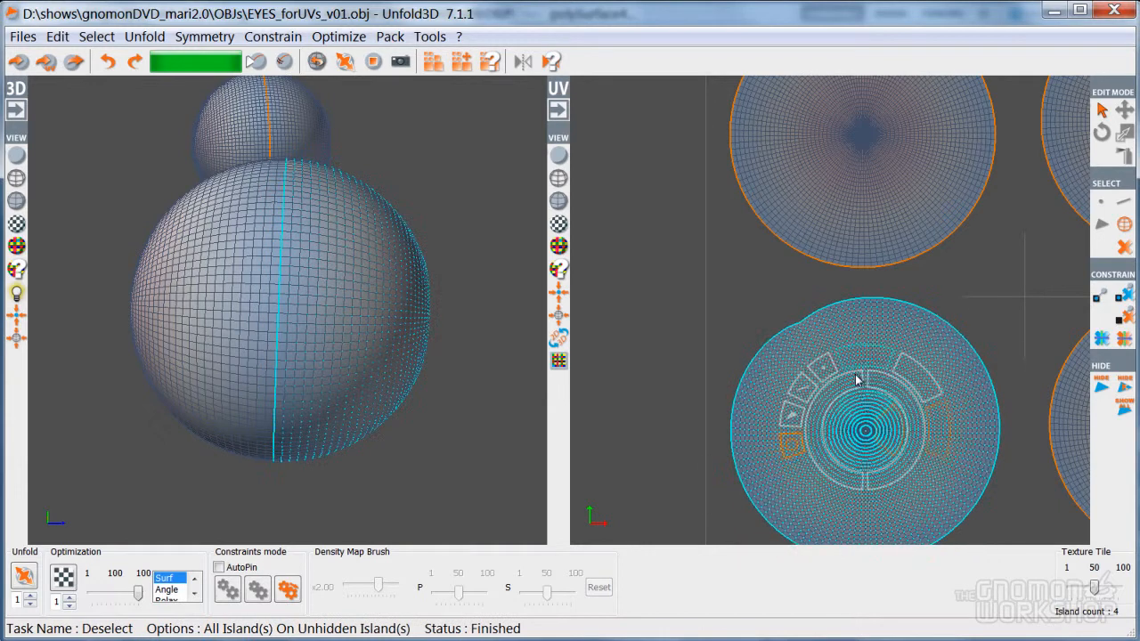
key("d")
scroll(753, 290, "down", 4)
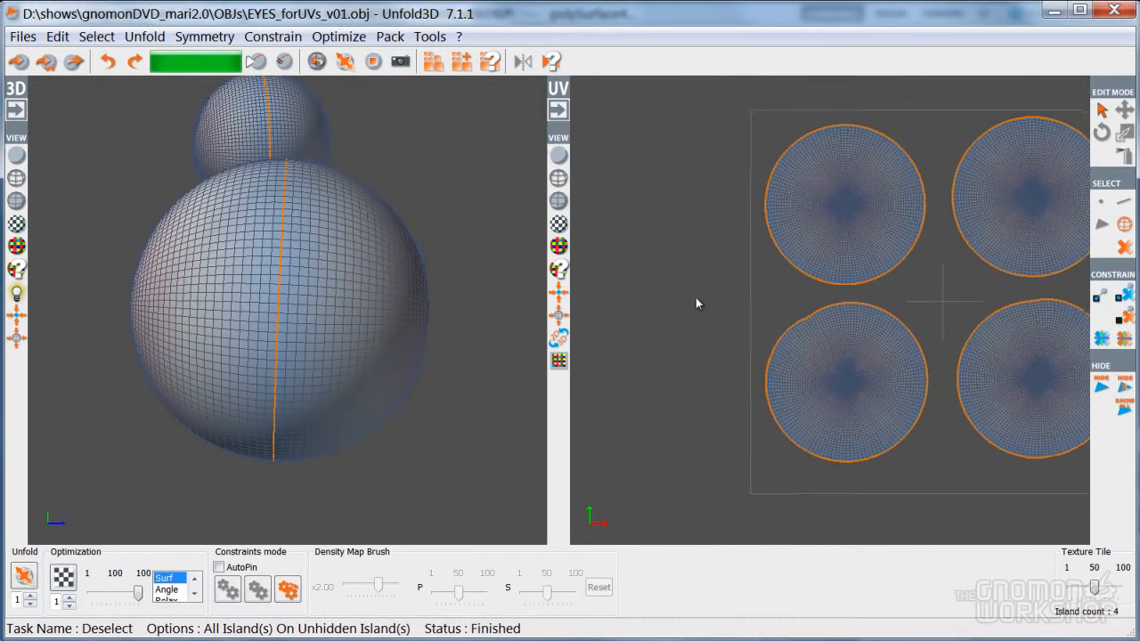
scroll(708, 301, "down", 5)
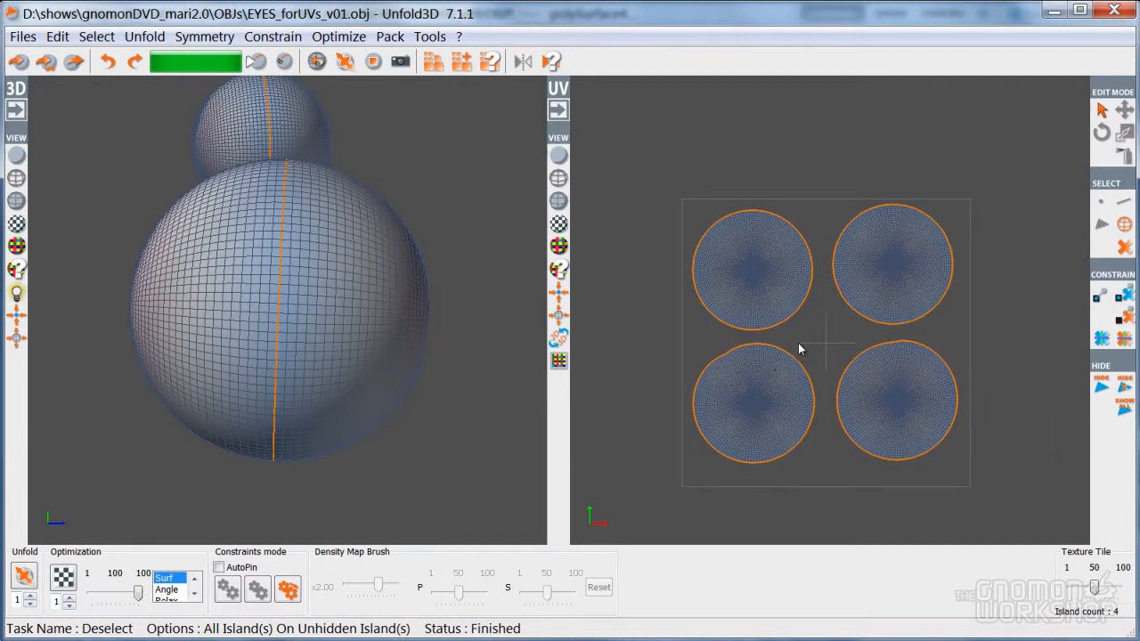
left_click(753, 280)
Shrink the small eyeball's two top discs and park them outside the tile
left_click(882, 286)
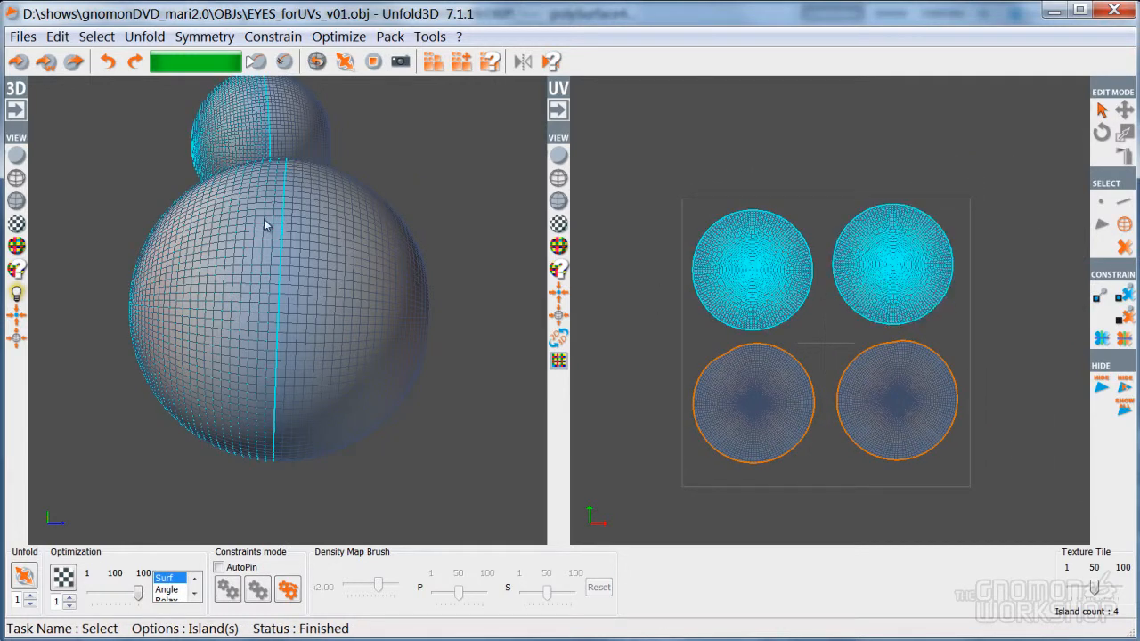
middle_click_drag(303, 305, 264, 287)
key("space")
left_click_drag(880, 219, 657, 330)
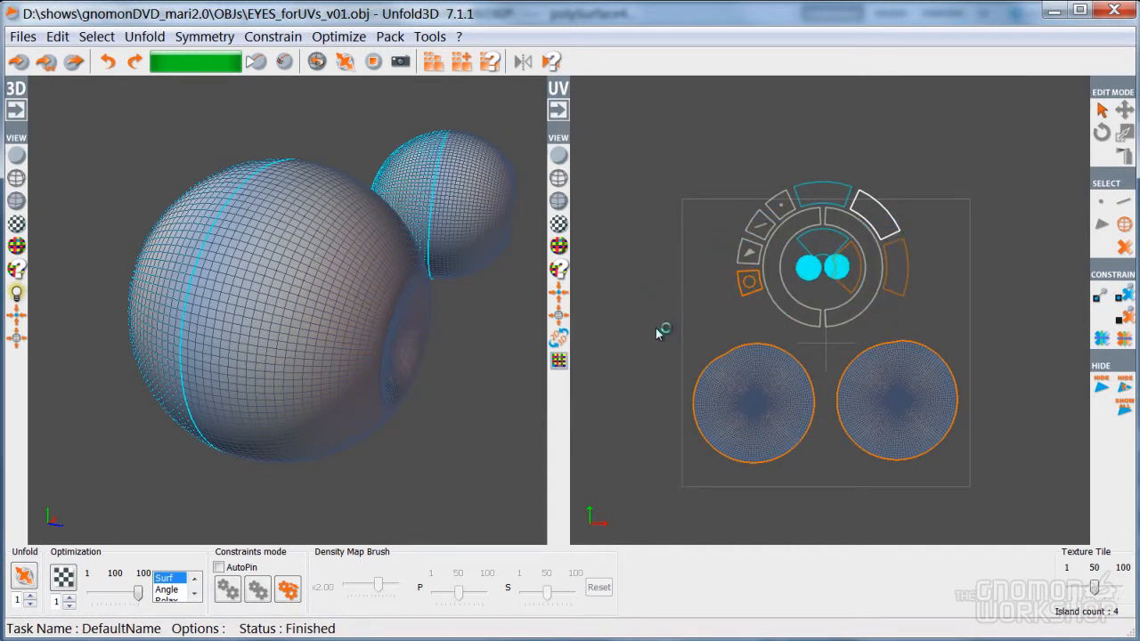
middle_click_drag(784, 260, 703, 243, "alt")
left_click_drag(723, 245, 599, 153)
left_click(725, 331)
Enlarge the large eyeball's two discs and position them diagonally to fill the tile
left_click_drag(811, 373, 766, 293)
middle_click_drag(627, 331, 698, 333, "alt")
left_click(742, 378, "shift")
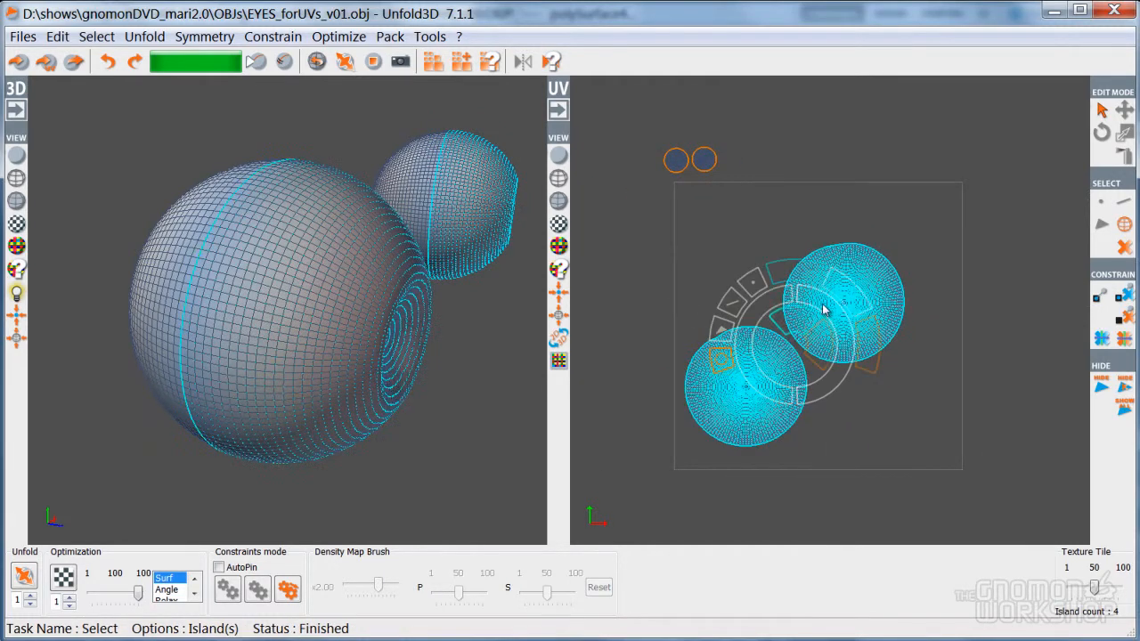
left_click_drag(857, 299, 936, 257)
left_click_drag(790, 342, 818, 317)
left_click(773, 361)
left_click(767, 362)
left_click_drag(768, 362, 784, 373)
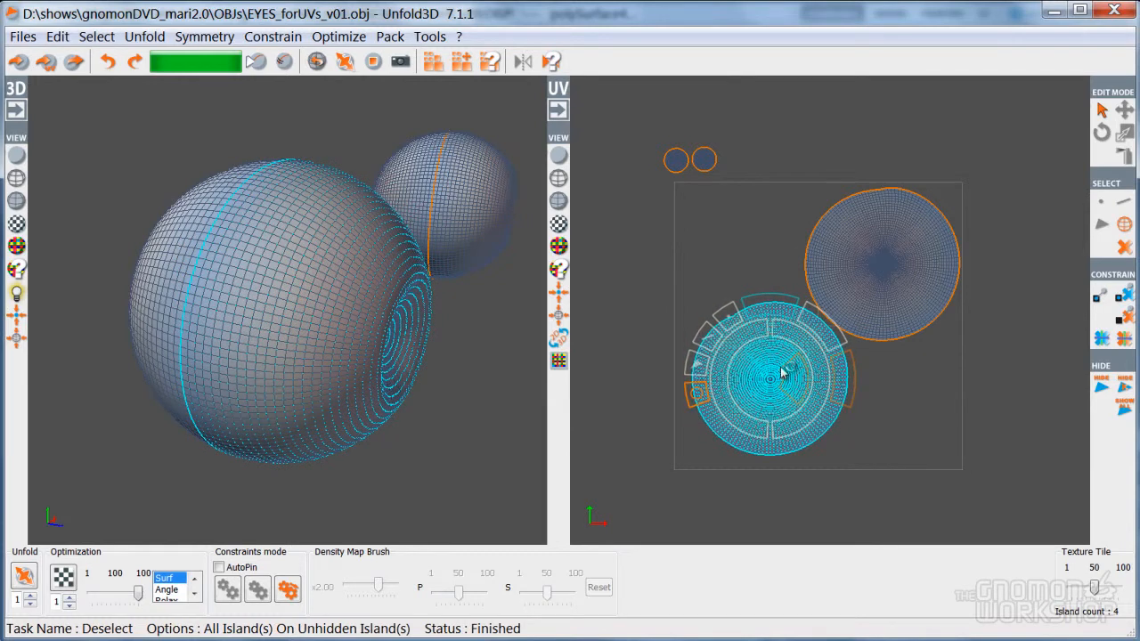
left_click(873, 275, "shift")
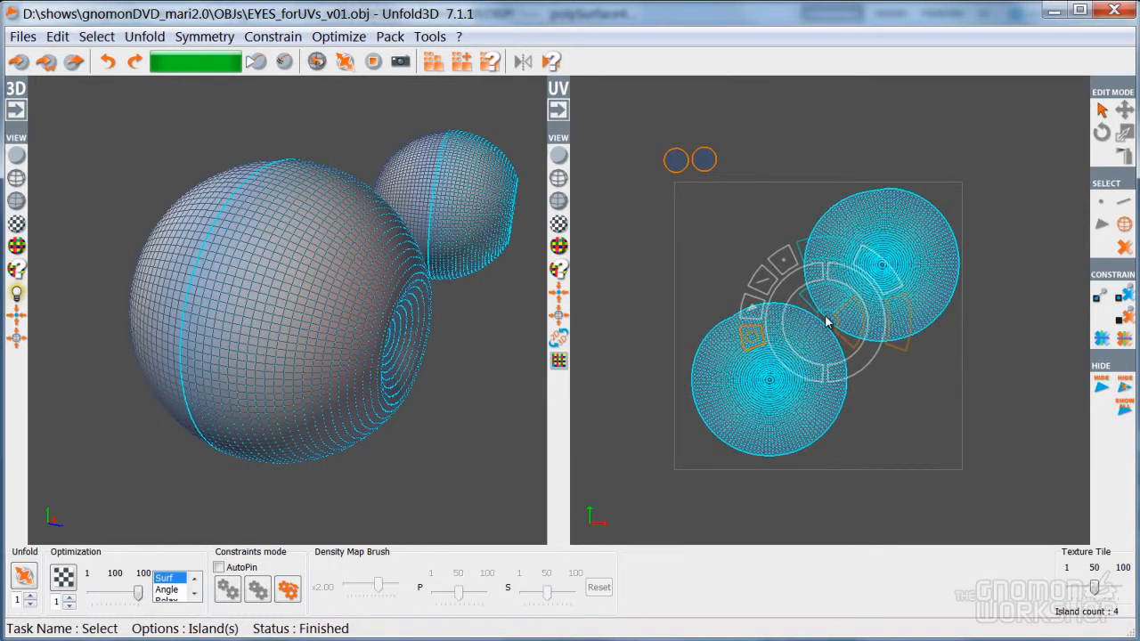
left_click_drag(827, 321, 815, 326)
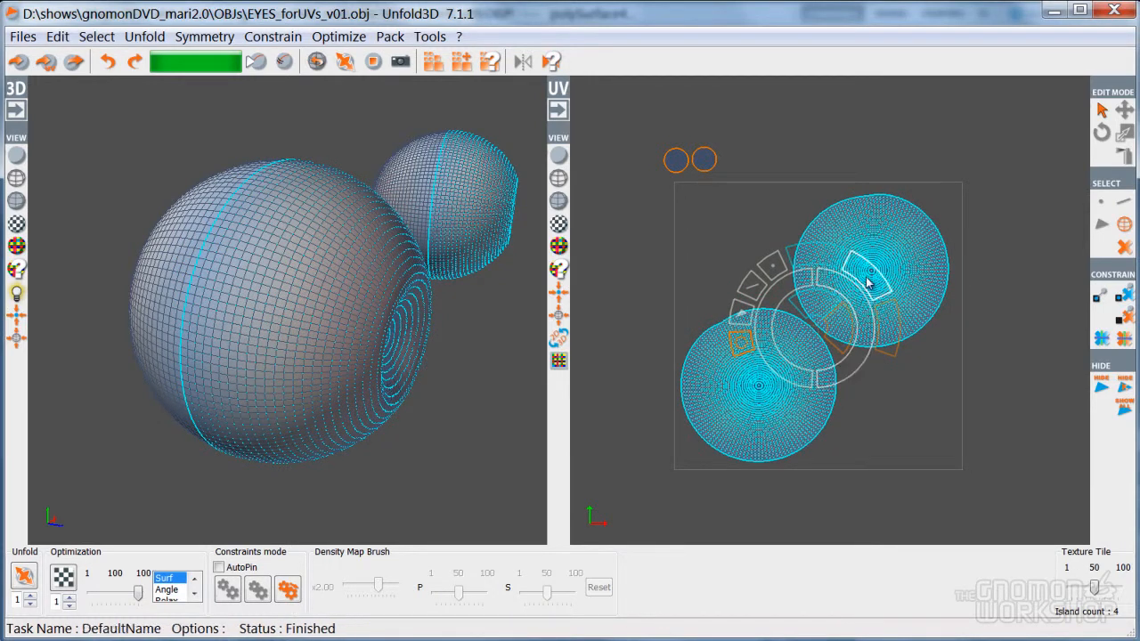
left_click_drag(877, 283, 884, 267)
left_click_drag(814, 331, 818, 328)
left_click(831, 356)
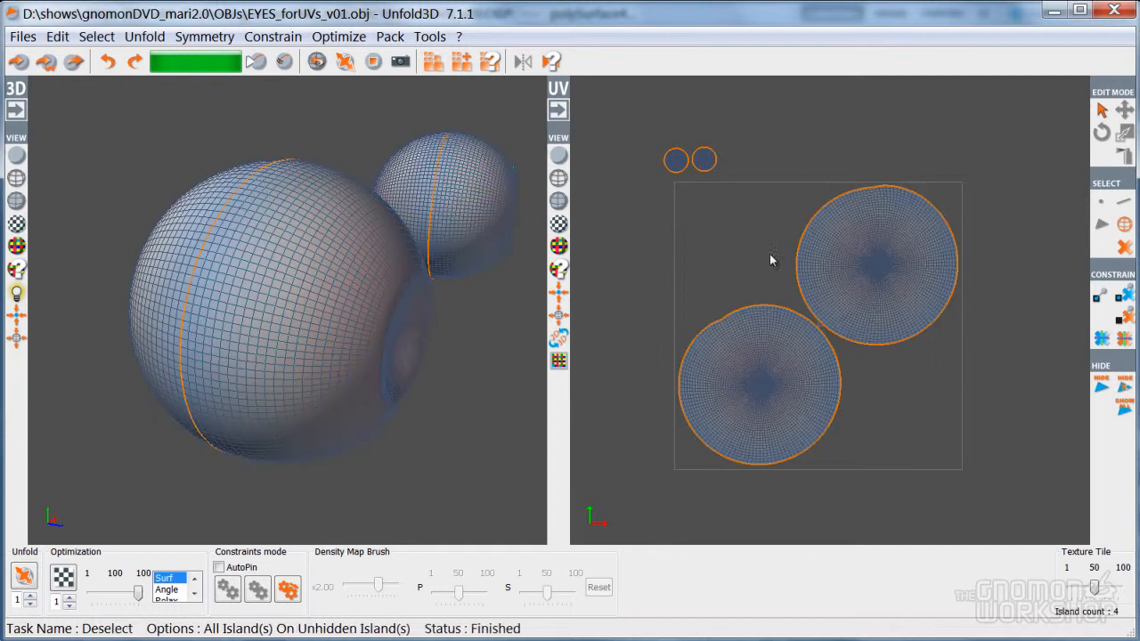
Place the two small circles into the tile's empty lower-right and upper-left corners
left_click(704, 162)
left_click_drag(705, 162, 733, 237)
left_click(636, 145)
left_click(656, 141)
left_click(677, 160)
left_click_drag(676, 161, 902, 406)
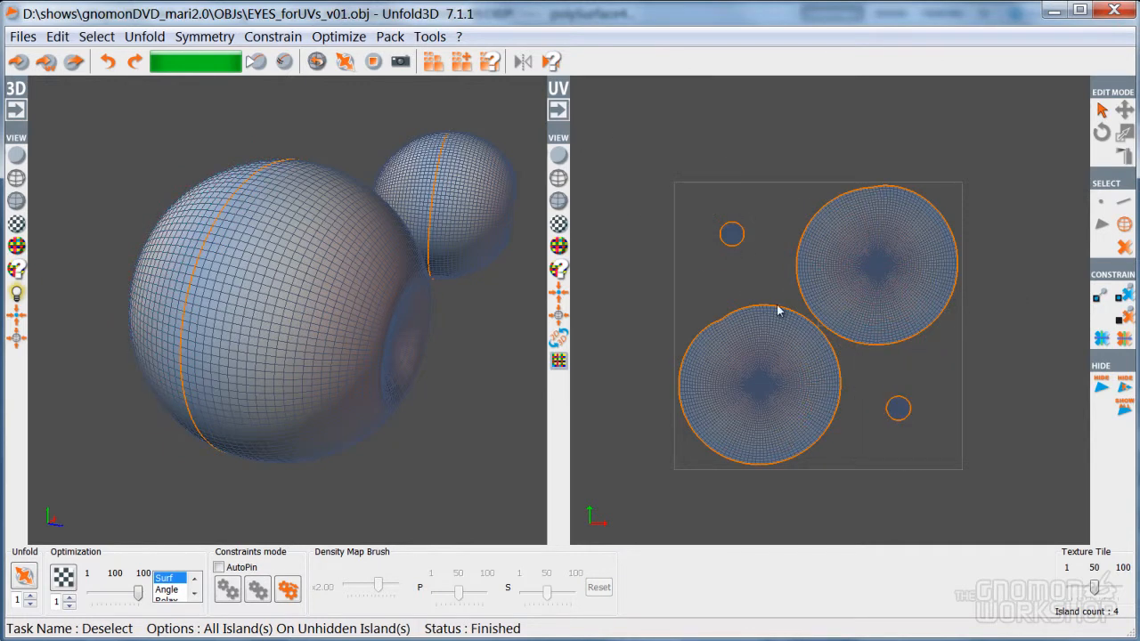
left_click_drag(385, 297, 385, 310, "alt")
scroll(385, 316, "down", 2)
Save the eye UVs as new version EYES_forUVs_v01001.obj and switch back to Maya
left_click(18, 35)
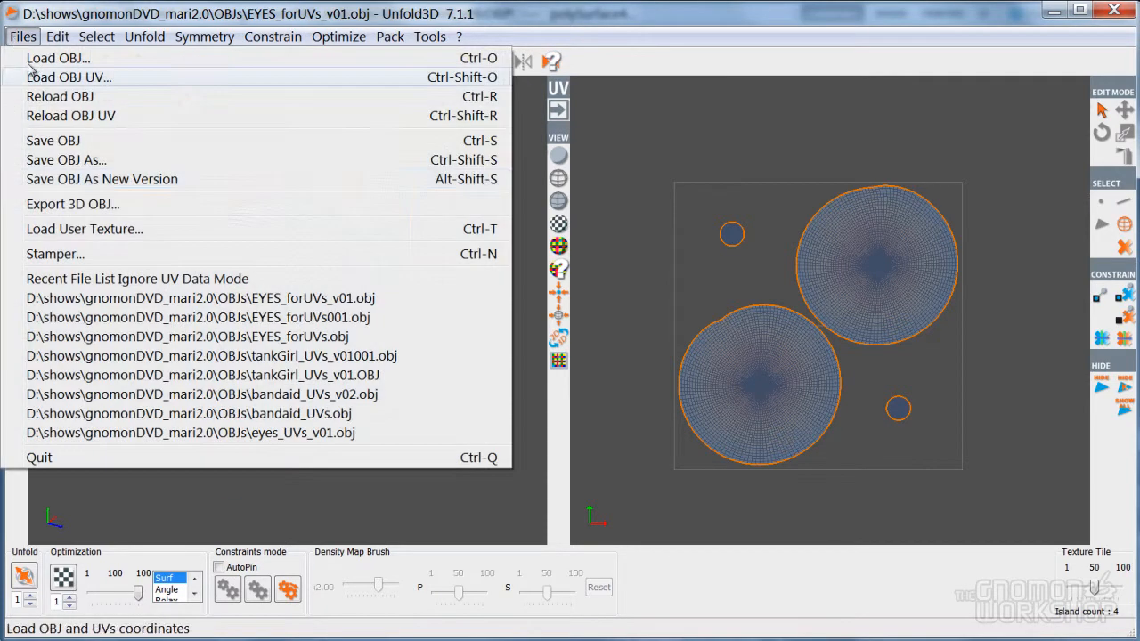
left_click(100, 180)
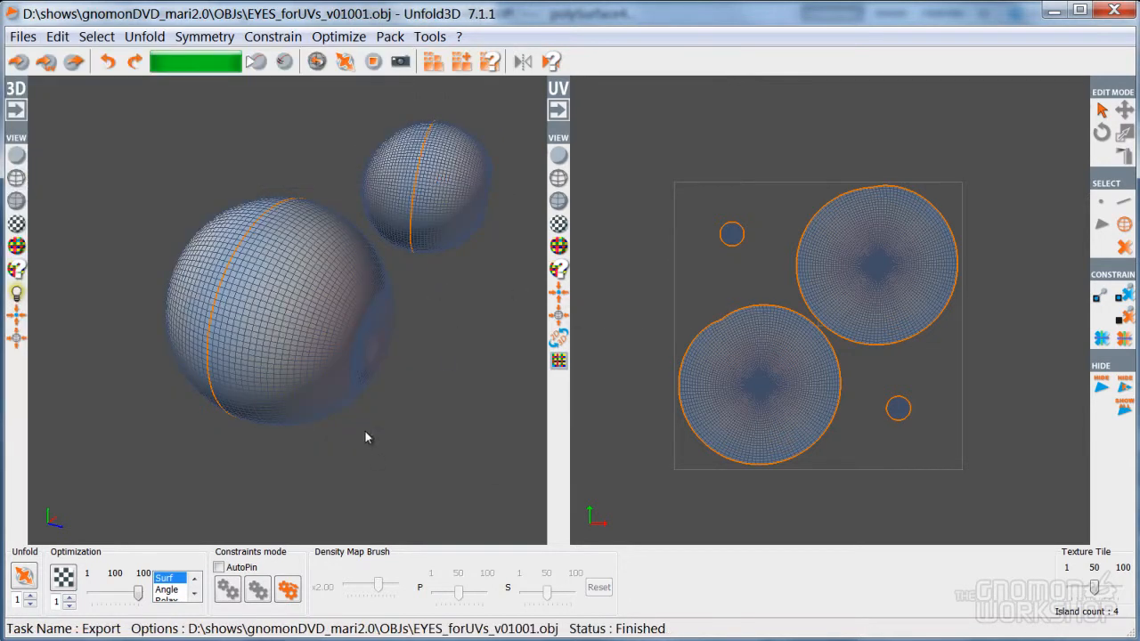
key("alt+Tab")
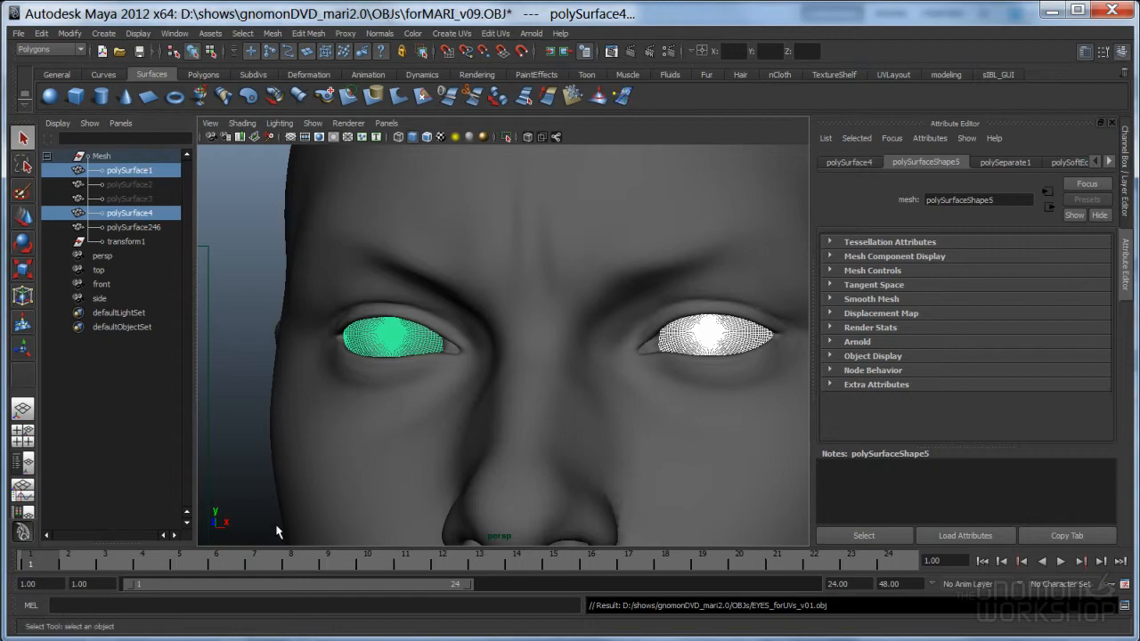
Import EYES_forUVs_v01001.obj into the head scene
left_click(377, 279)
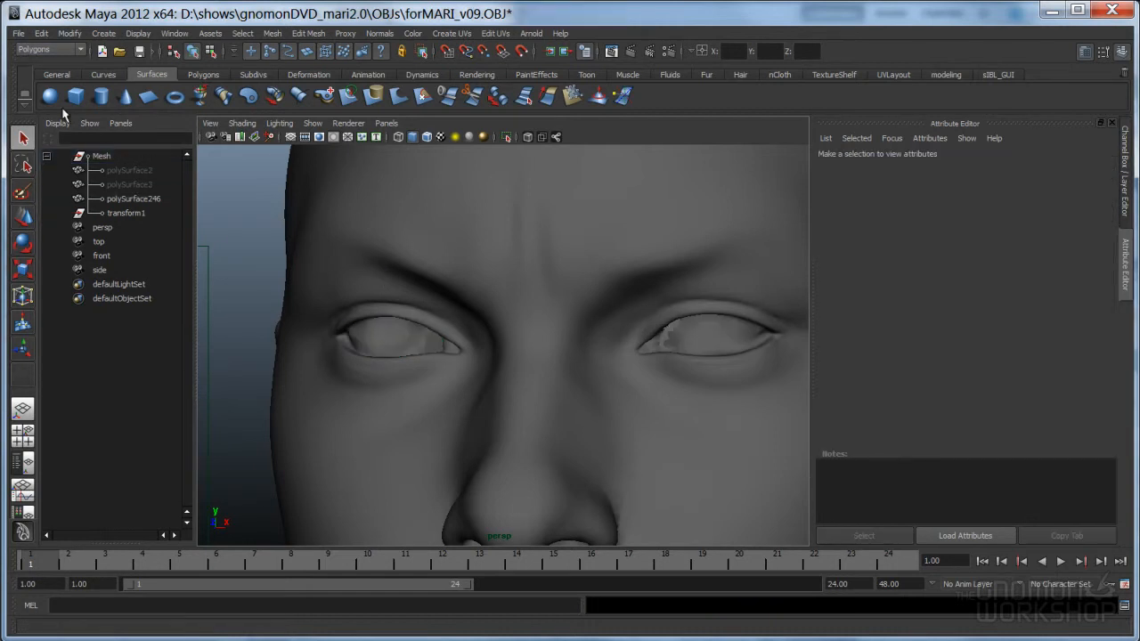
left_click(18, 34)
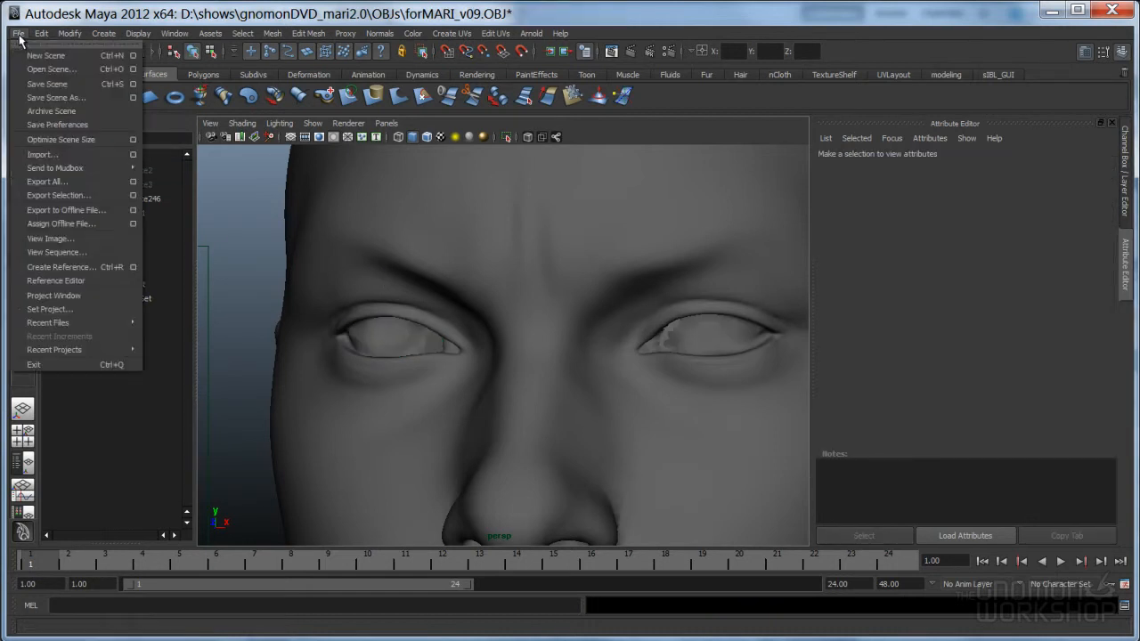
left_click(63, 154)
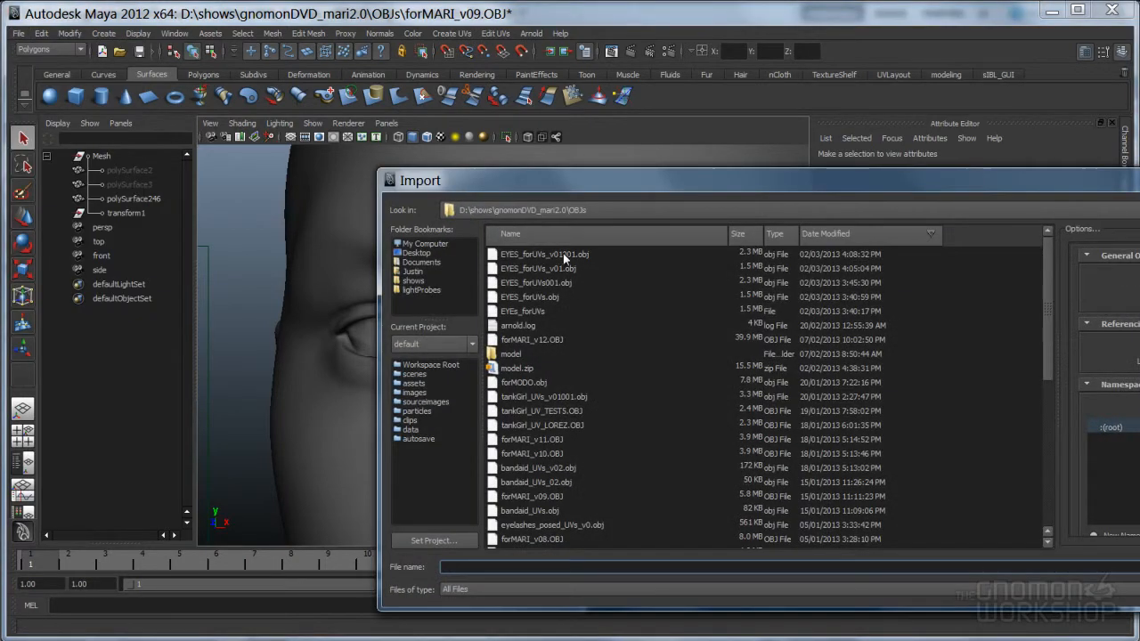
double_click(573, 254)
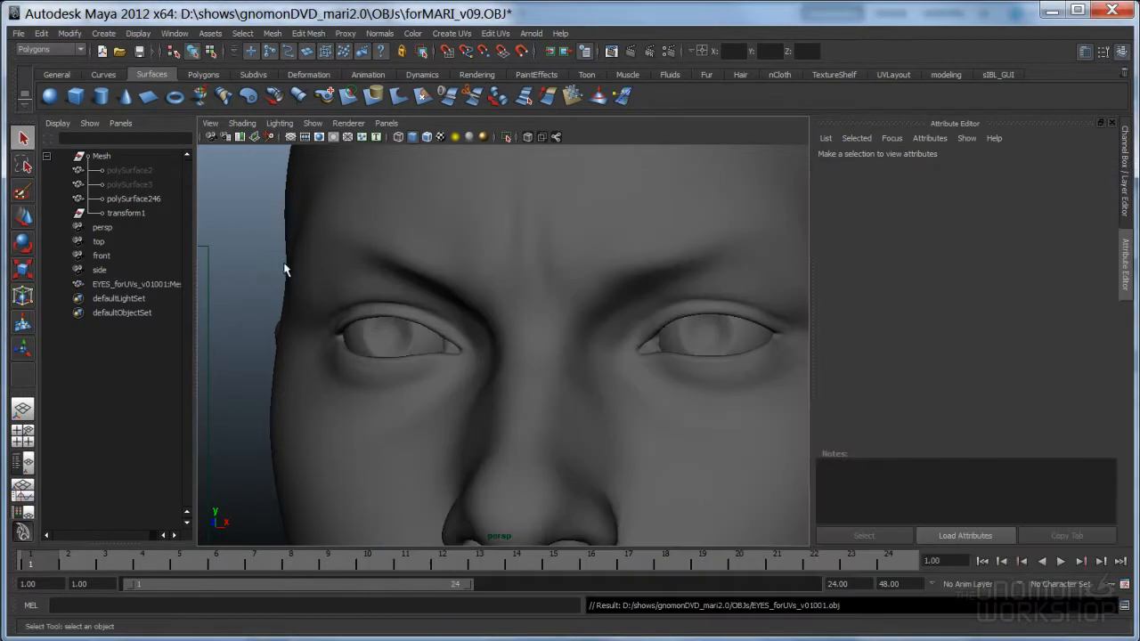
Parent the imported mesh under the Mesh group and rename it 'eyes'
left_click(133, 284)
middle_click_drag(146, 290, 142, 159)
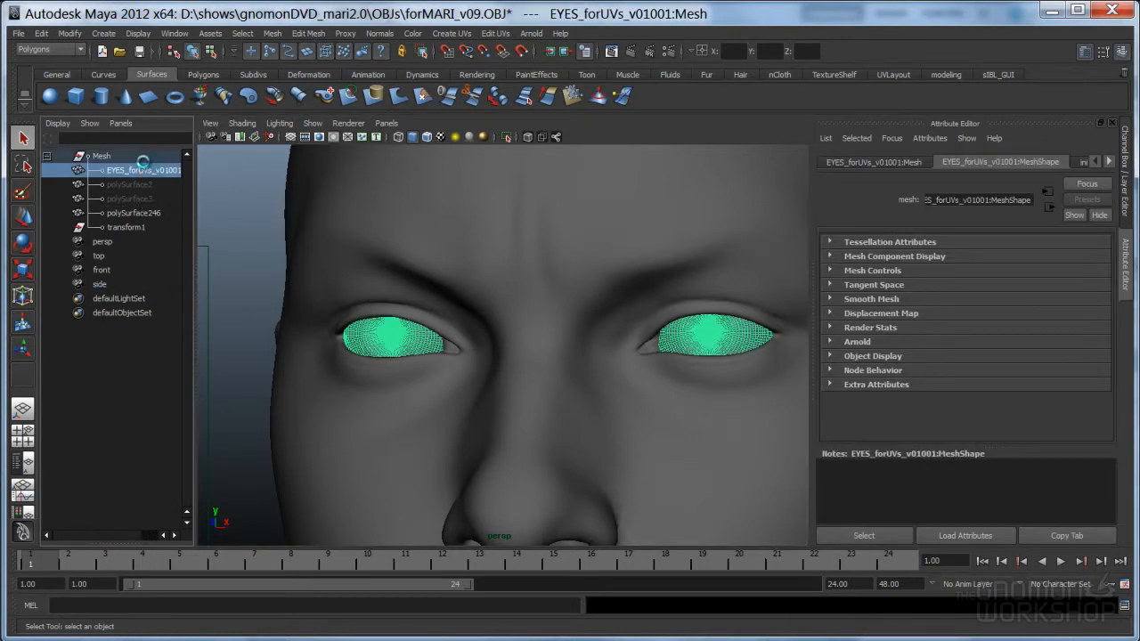
double_click(143, 171)
type("eyes")
key("Return")
Apply Normals > Soften Edge to the eyes mesh and reselect it
left_click(381, 37)
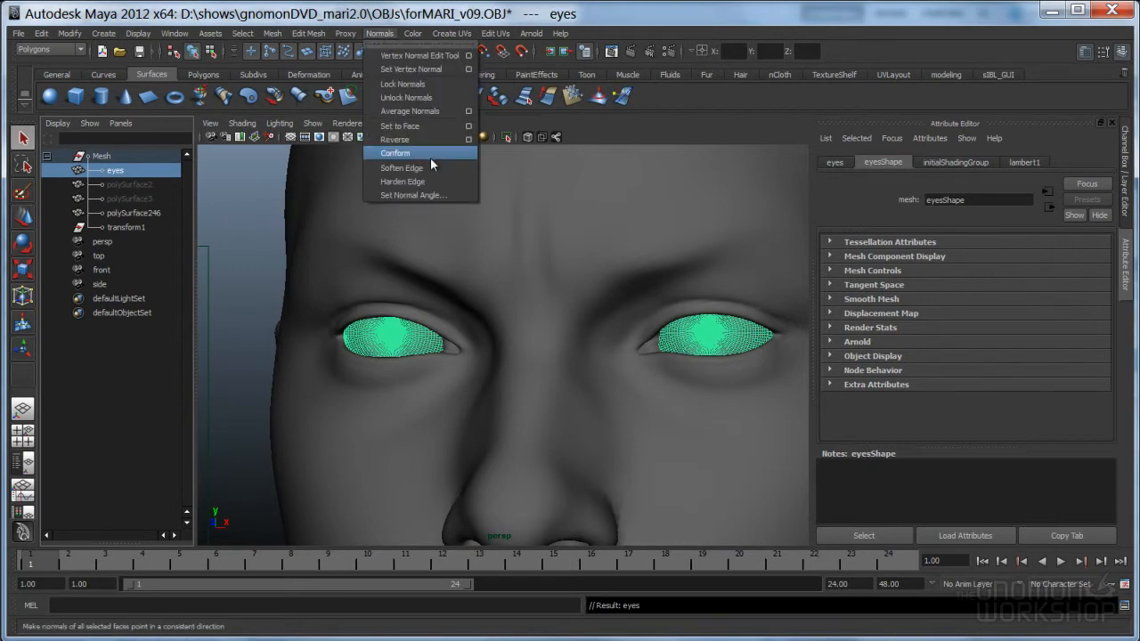
left_click(427, 169)
left_click(262, 283)
left_click(381, 330)
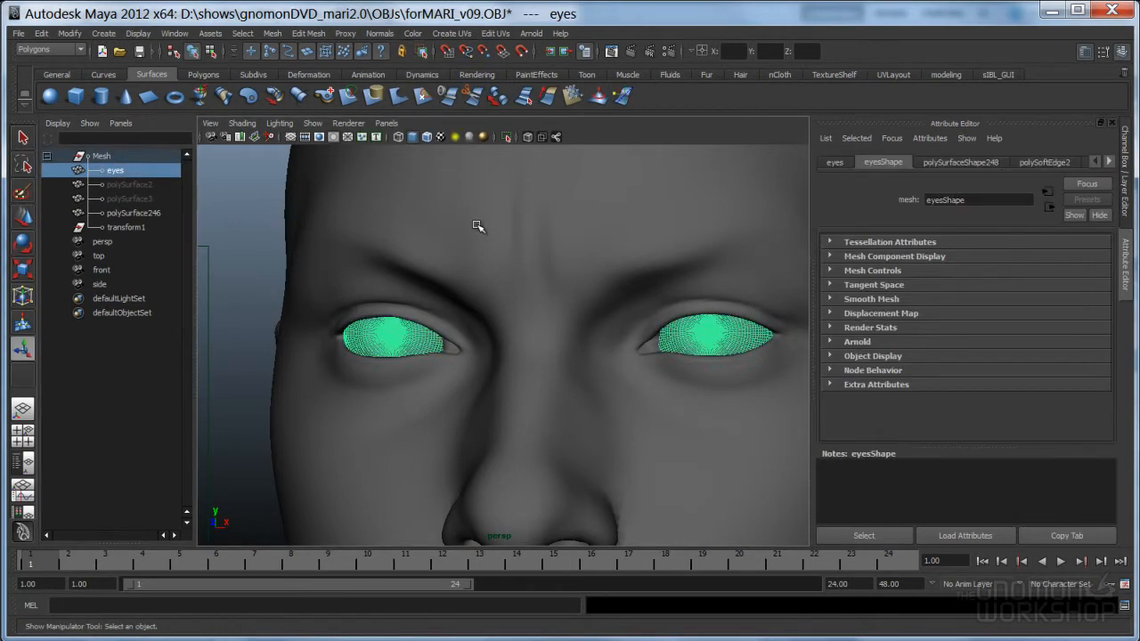
left_click(175, 33)
Open the UV Texture Editor and select the whole large upper disc shell
left_click(204, 206)
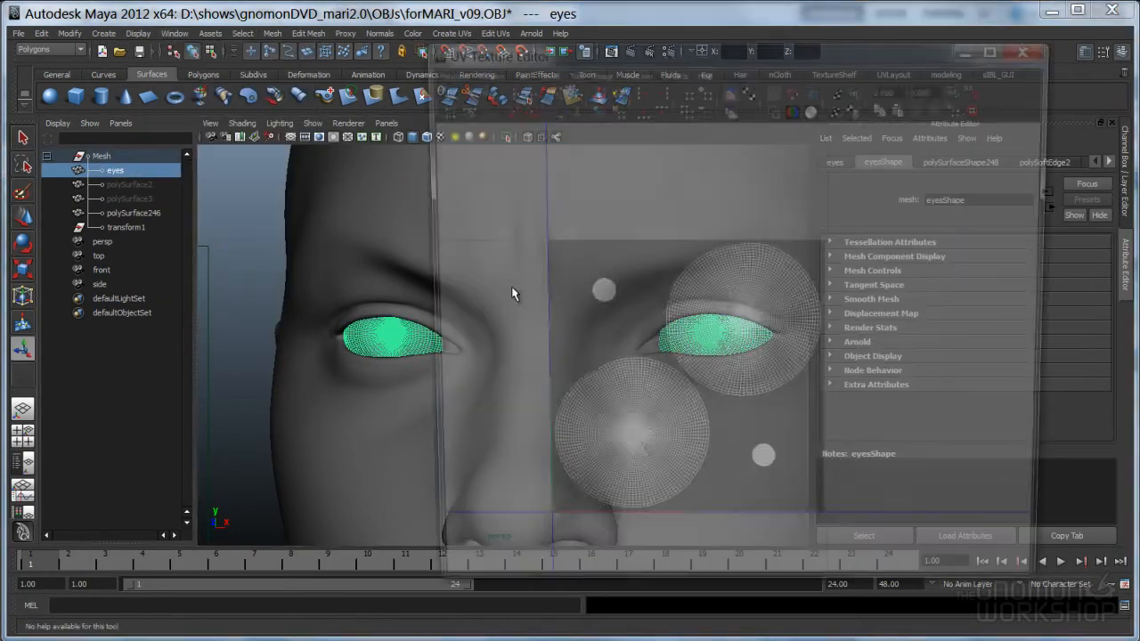
scroll(704, 340, "up", 4)
scroll(704, 337, "down", 2)
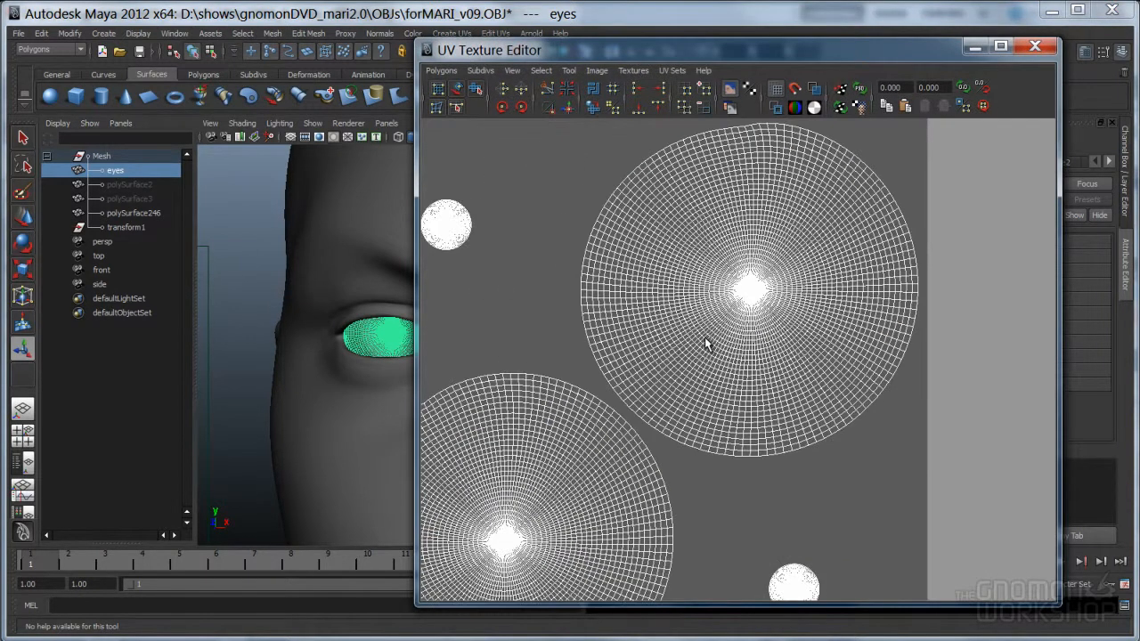
right_click_drag(743, 293, 805, 296)
left_click_drag(728, 220, 818, 324)
right_click_drag(752, 301, 839, 275, "ctrl")
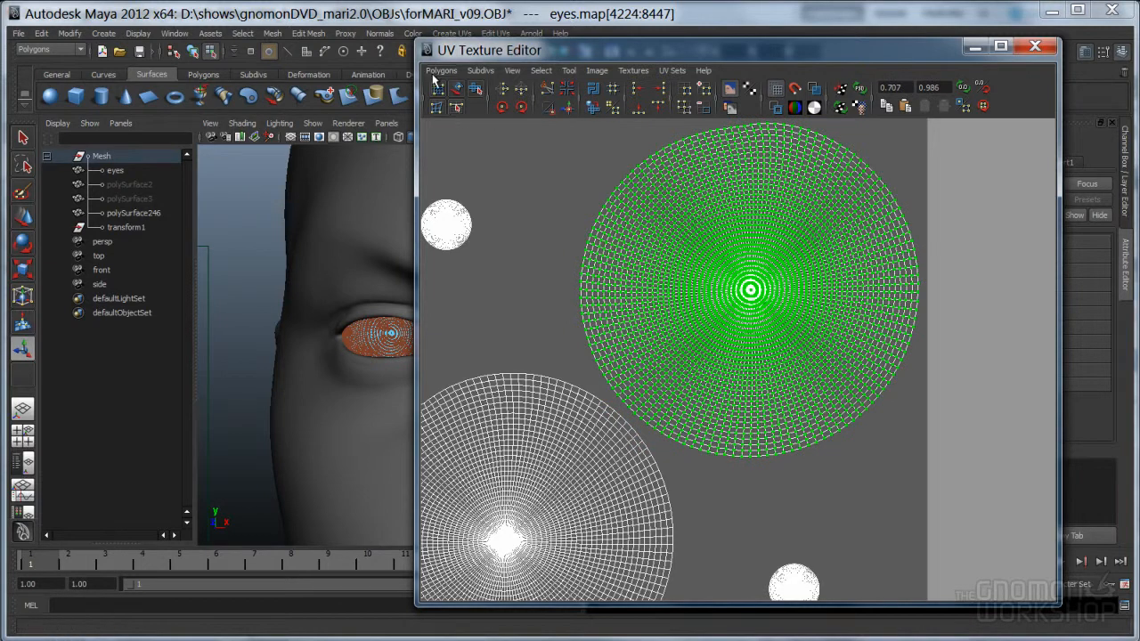
left_click(441, 71)
Try an Unfold on the disc with constraint None, then undo it and close the options
left_click(540, 371)
left_click_drag(449, 543, 327, 257)
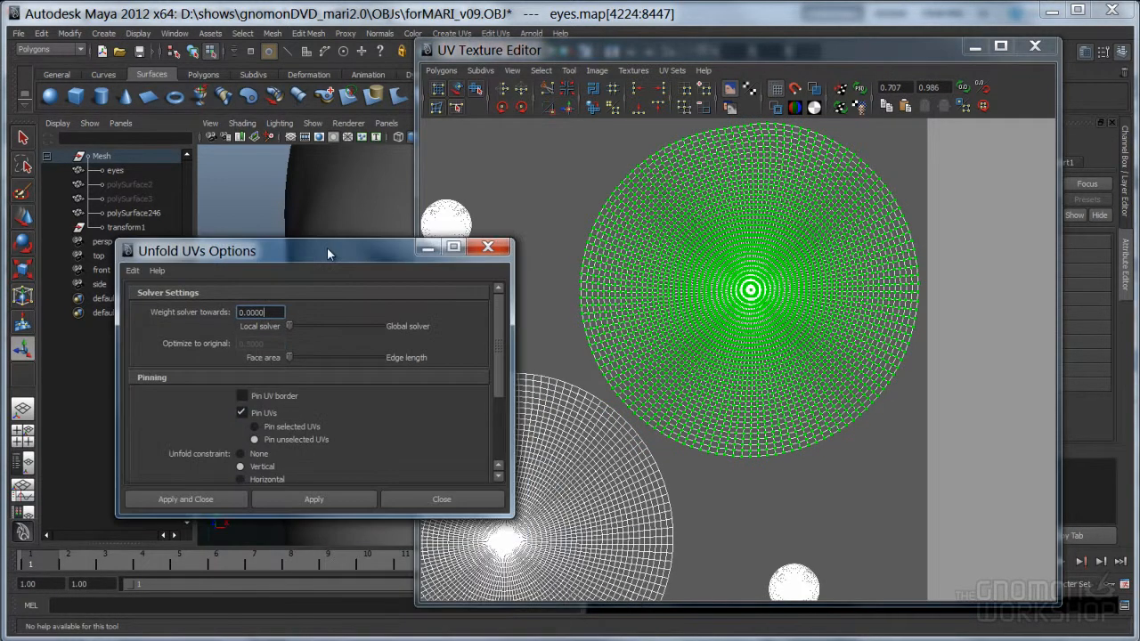
left_click(257, 459)
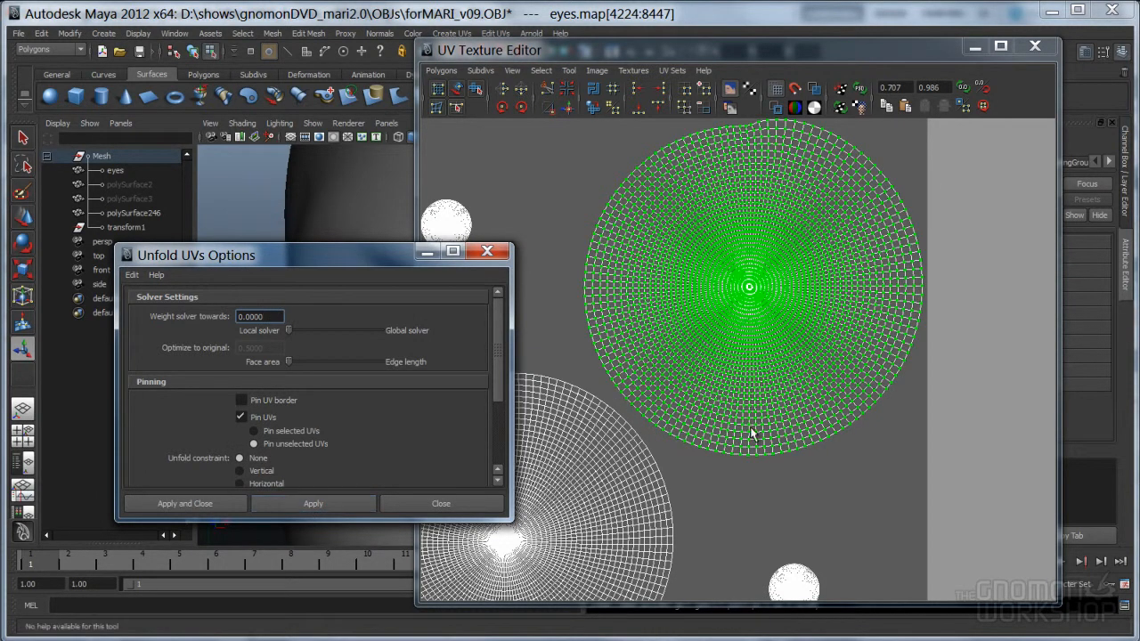
left_click(751, 495)
key("ctrl+z")
key("ctrl+z")
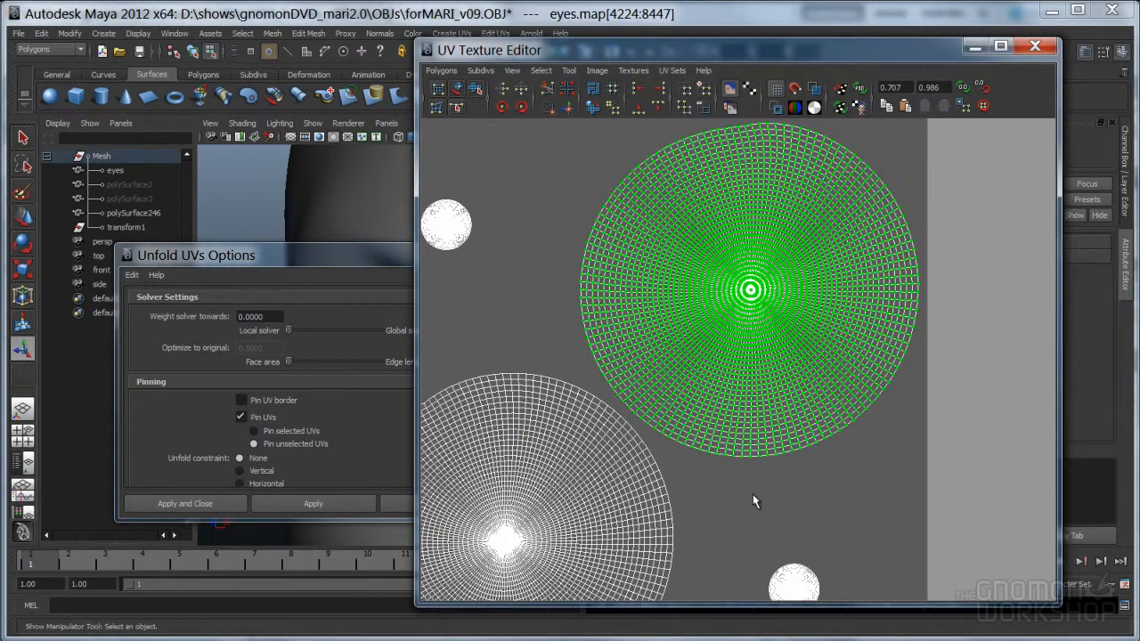
left_click(386, 252)
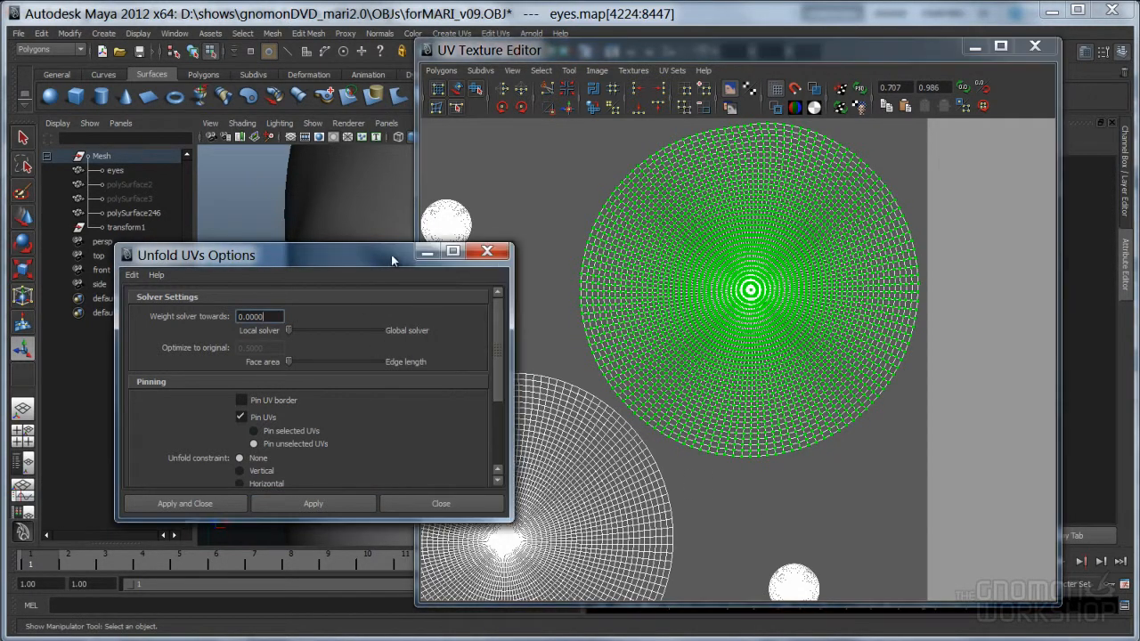
left_click(488, 252)
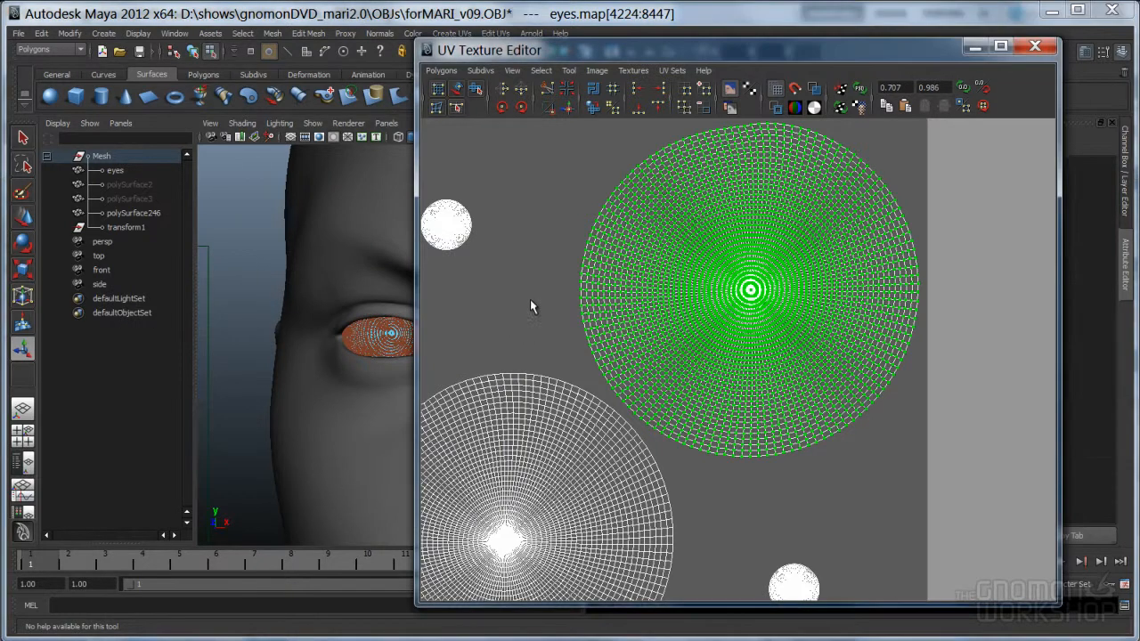
right_click(771, 321)
In Unfold3D, display a fine checker texture on the eyes with tiling set to 21
key("alt+Tab")
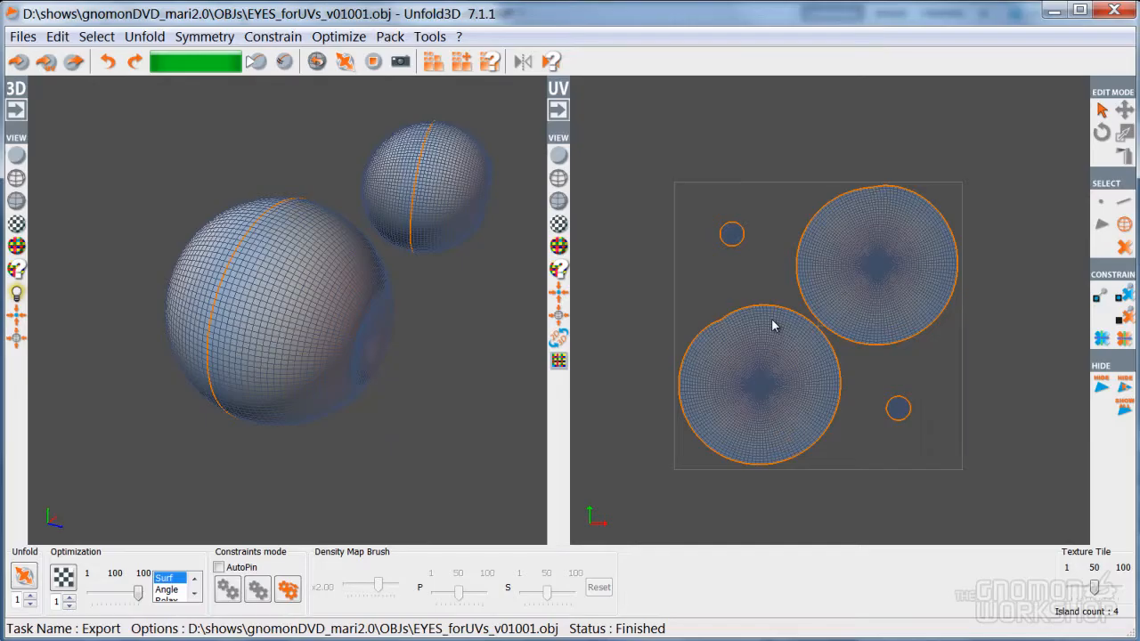
left_click(22, 247)
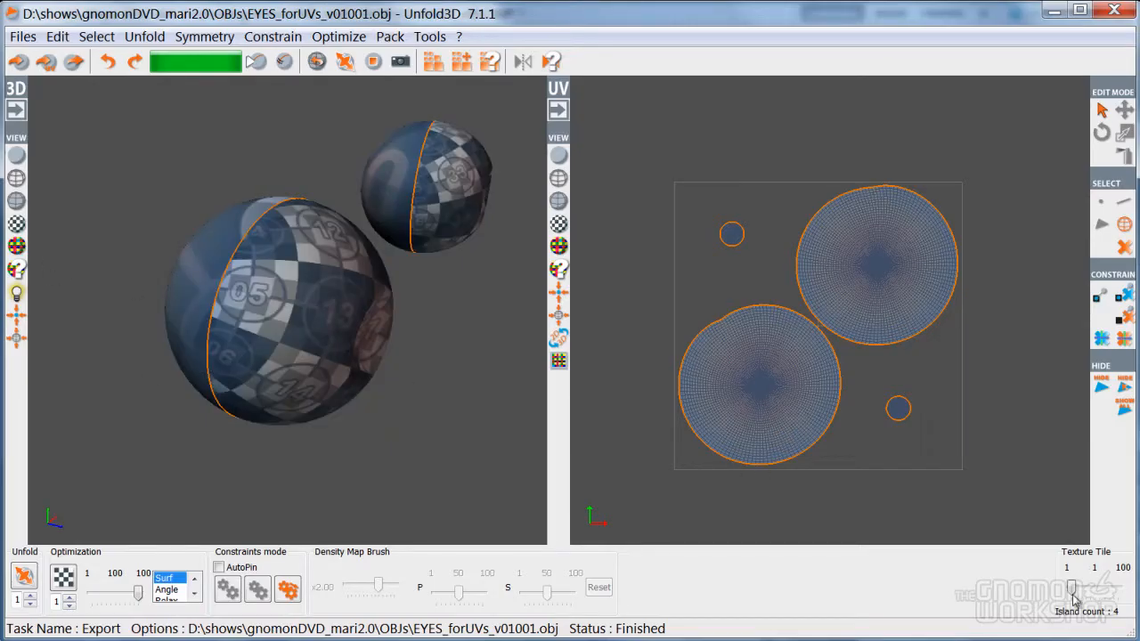
left_click_drag(1072, 587, 1080, 588)
middle_click_drag(408, 406, 282, 400)
scroll(282, 399, "up", 5)
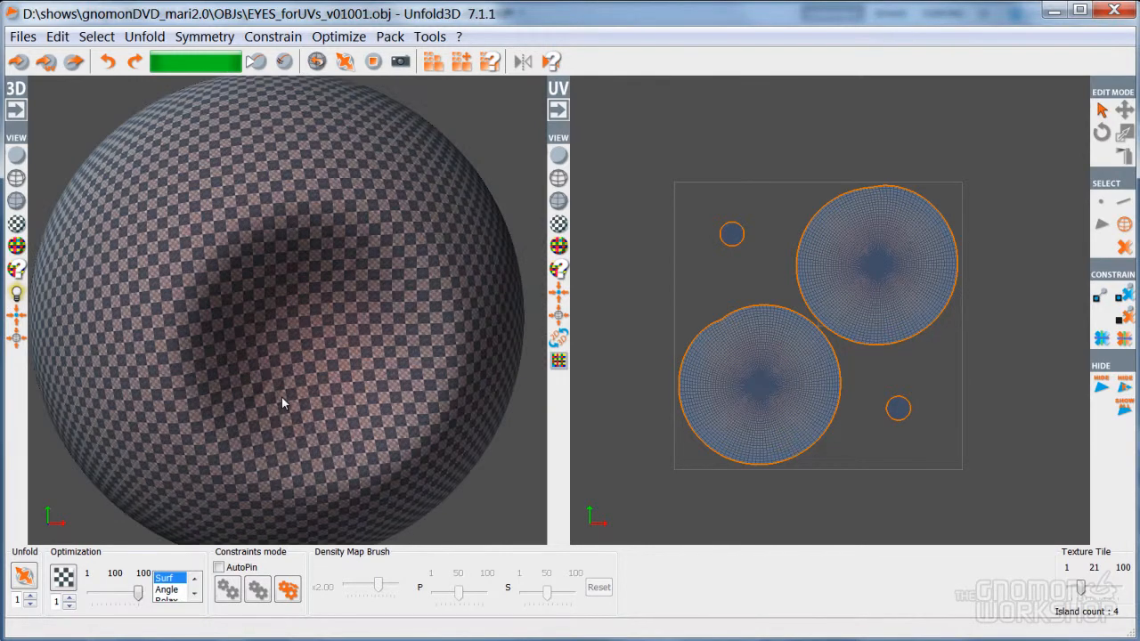
scroll(283, 398, "up", 5)
scroll(249, 397, "down", 5)
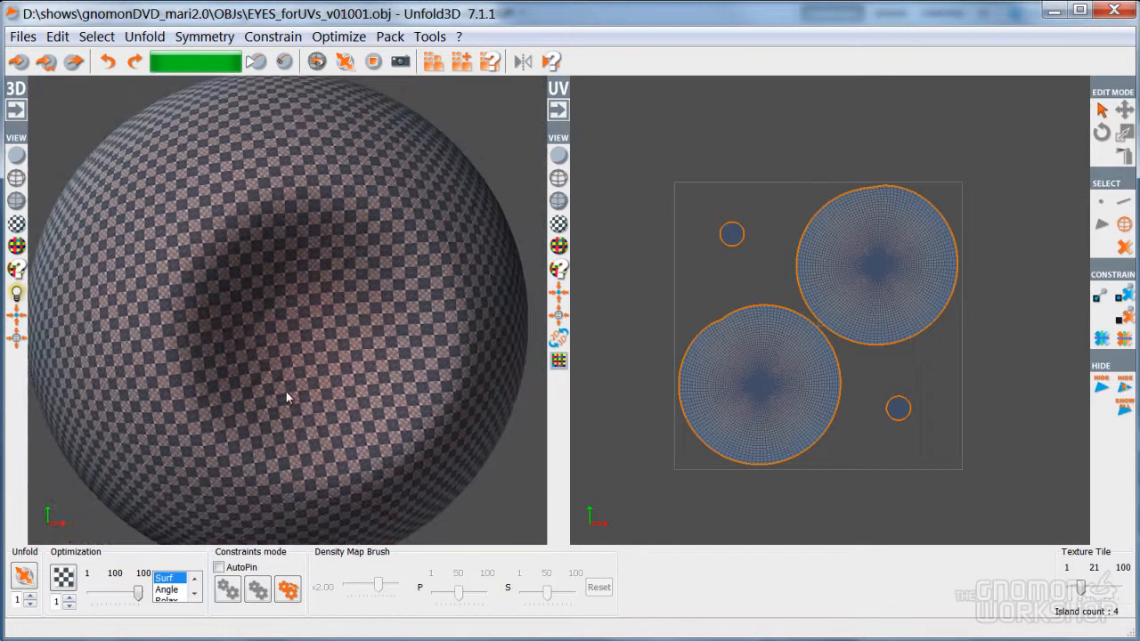
Frame the large eye's island and orbit the sphere to check checker stretching
left_click(297, 355)
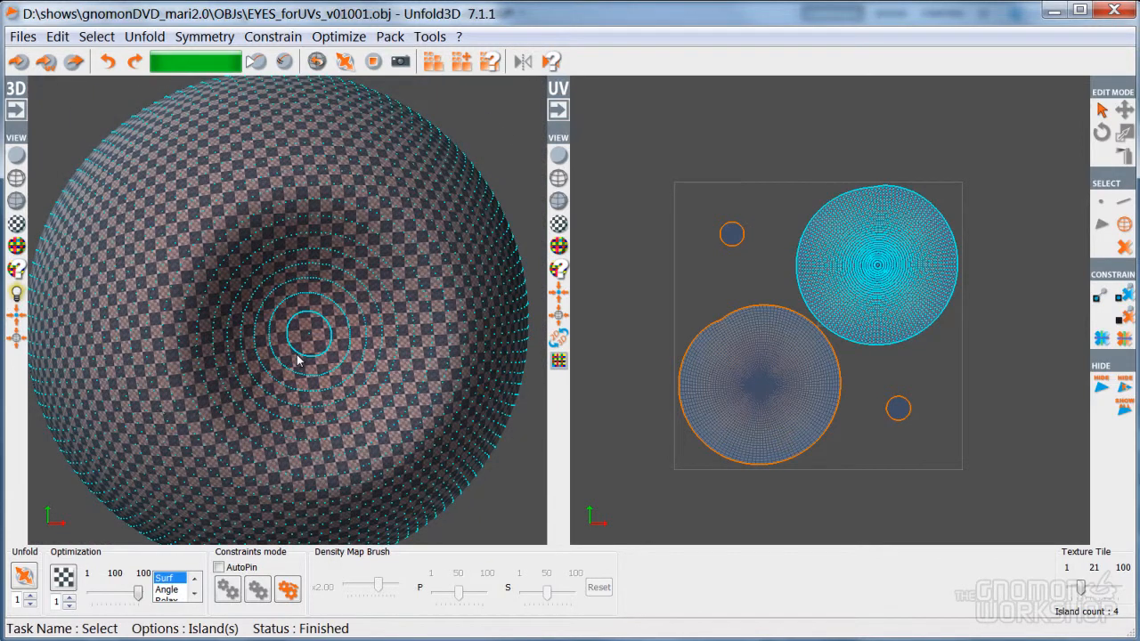
key("f")
left_click(467, 485)
middle_click_drag(467, 484, 517, 458)
left_click_drag(424, 487, 444, 494, "alt")
Close the UV Texture Editor in Maya and return to Object Mode showing the whole head
key("alt+Tab")
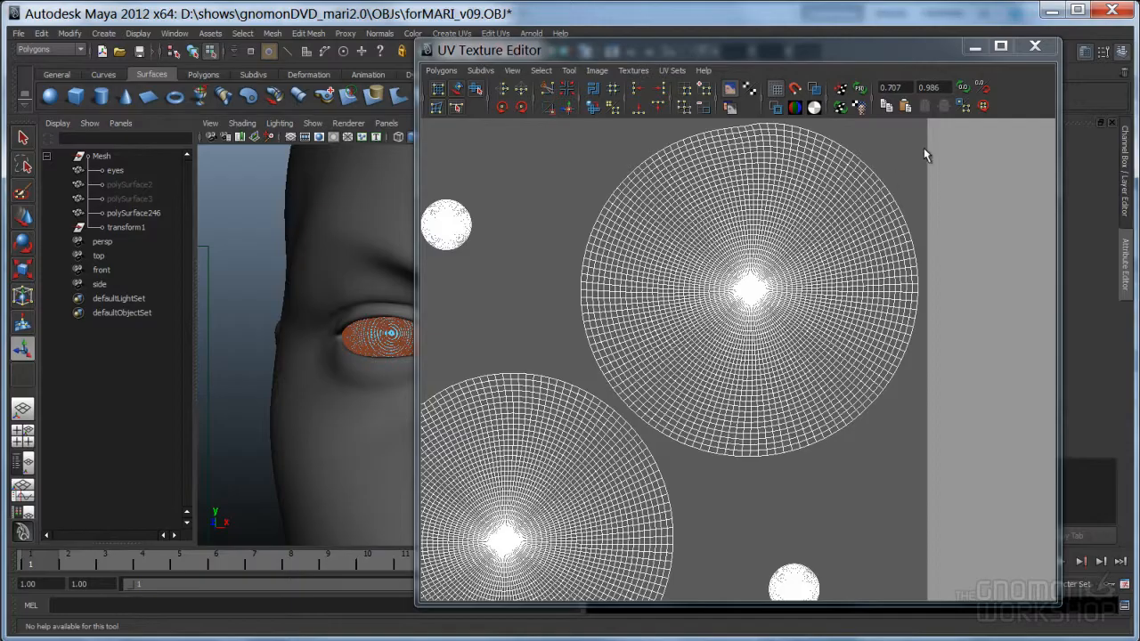
left_click(1035, 45)
right_click_drag(391, 339, 431, 323)
right_click_drag(530, 348, 356, 333, "alt")
left_click_drag(356, 333, 369, 354, "alt")
Select the head and the eyes mesh, viewing the face from the front
left_click(422, 366)
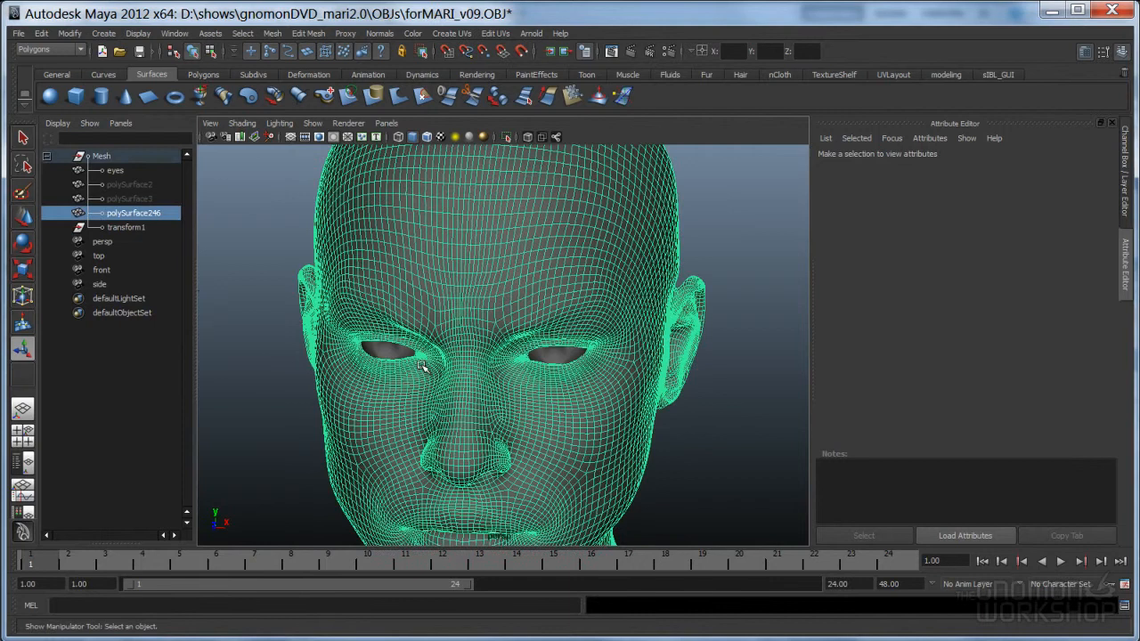
left_click(559, 356)
left_click_drag(488, 448, 495, 433, "alt")
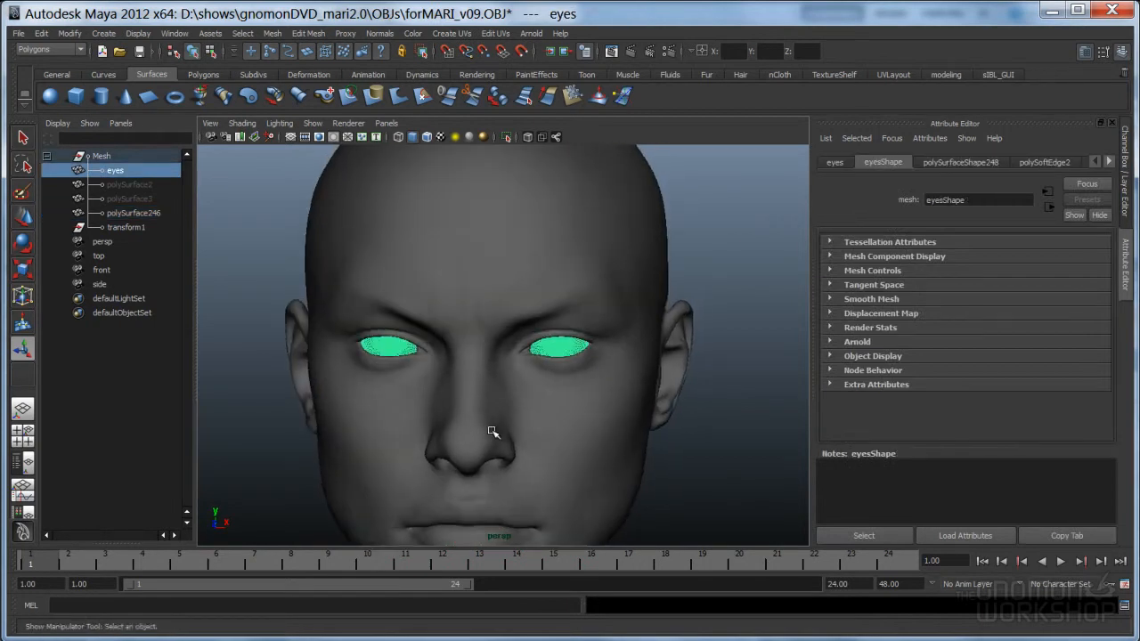
right_click_drag(465, 422, 533, 427, "alt")
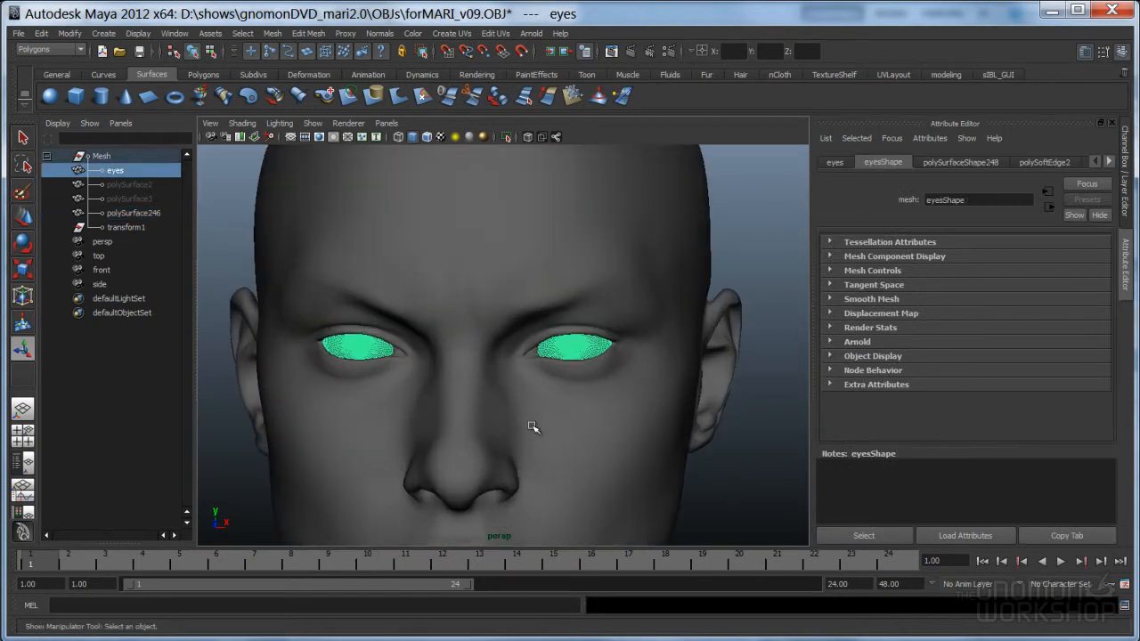